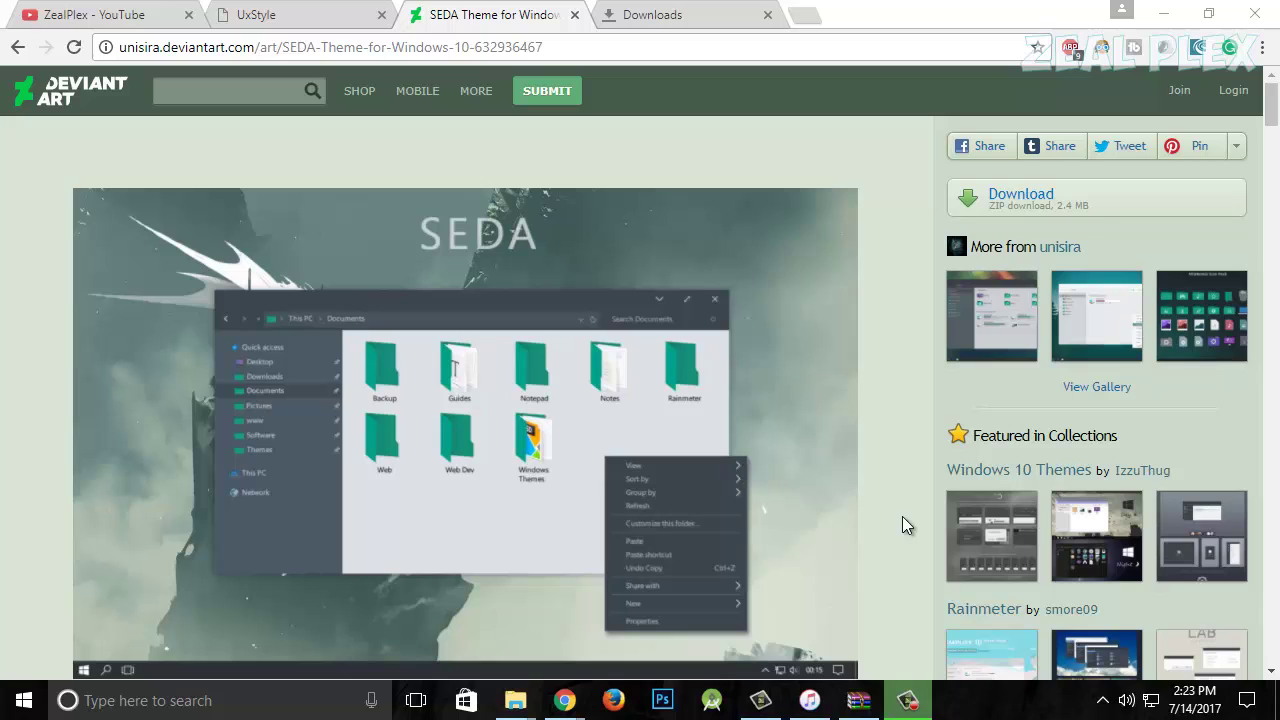
- Examine the UxStyle page's supported operating systems and its available builds
left_click(343, 10)
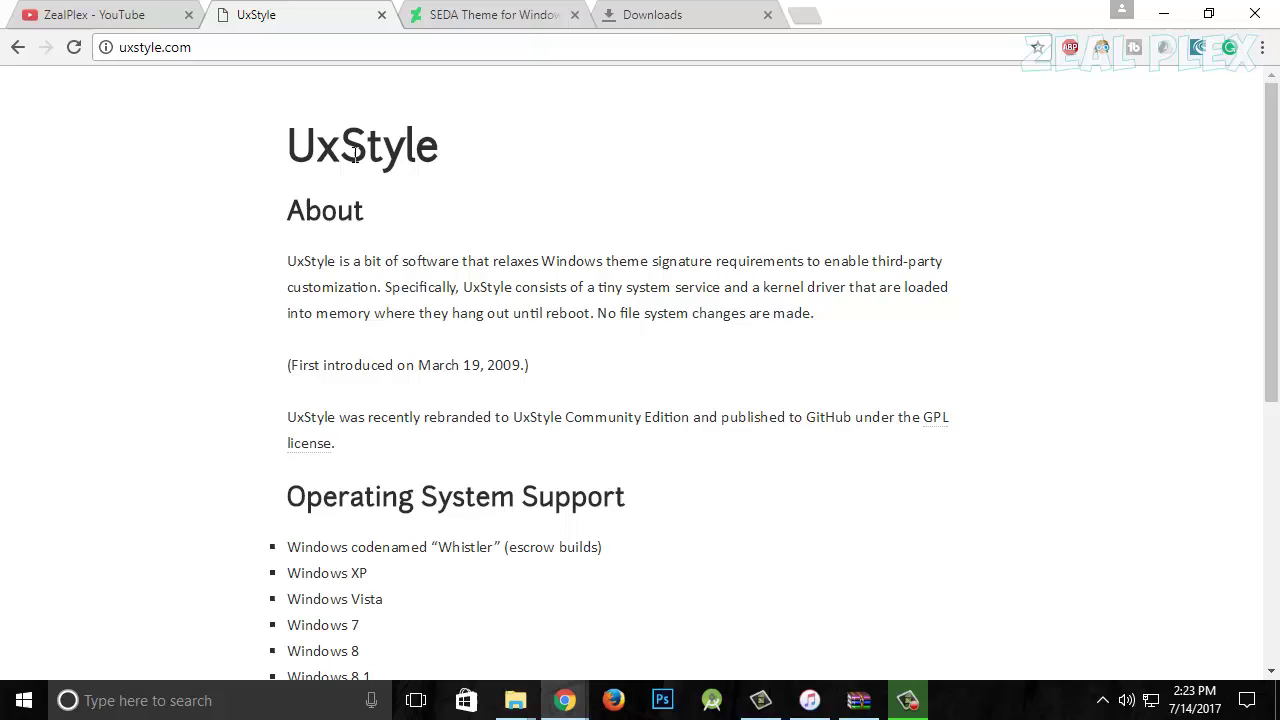
double_click(300, 143)
scroll(400, 280, "down", 2)
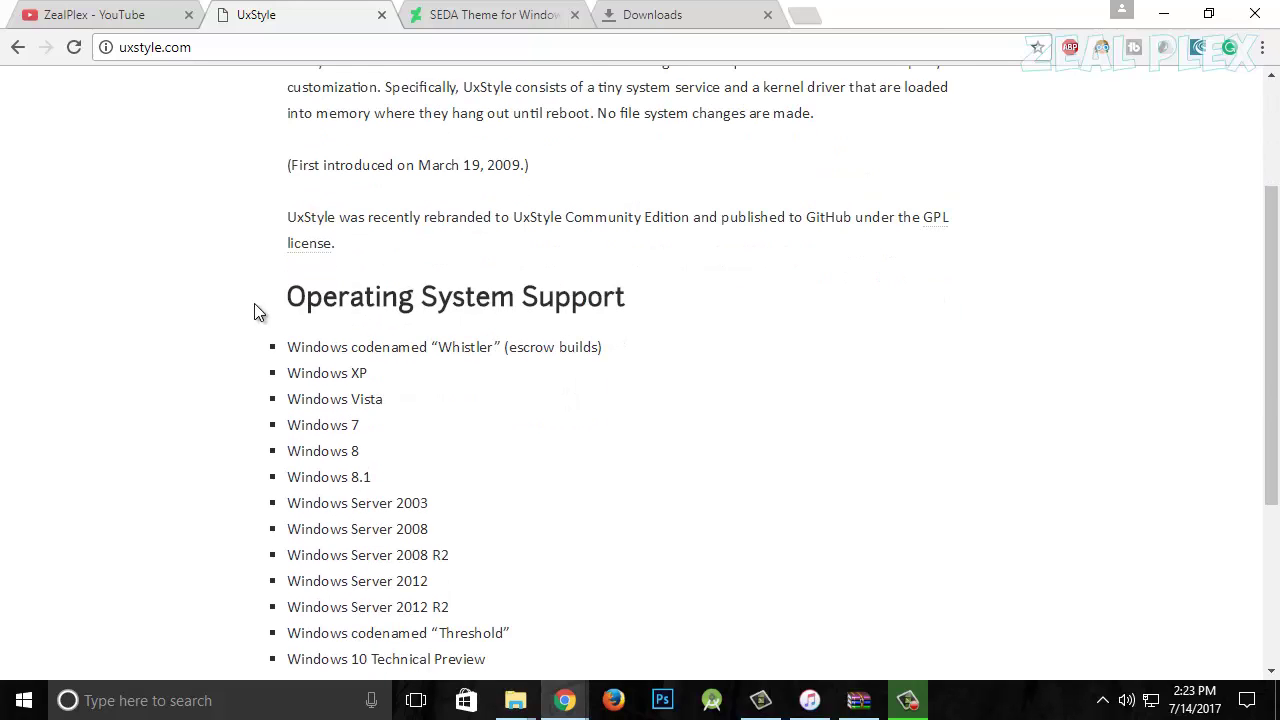
left_click_drag(254, 303, 672, 300)
scroll(672, 300, "down", 2)
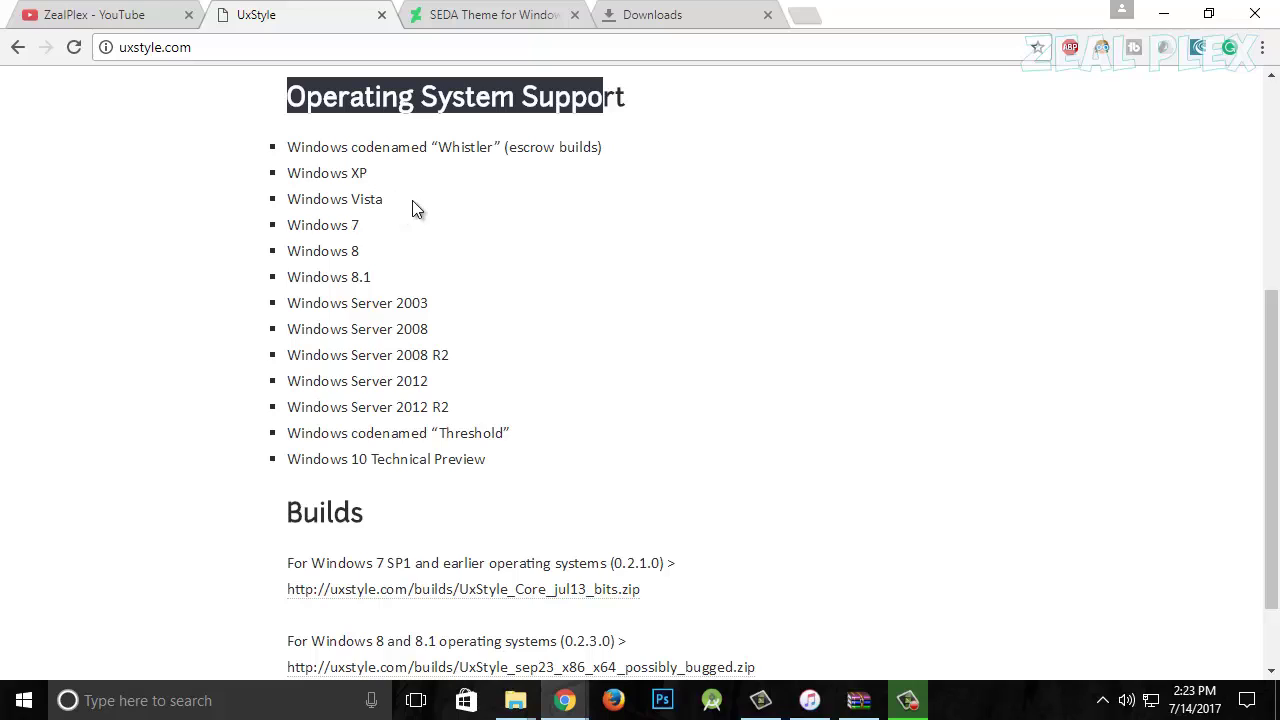
left_click_drag(412, 201, 266, 204)
left_click(472, 228)
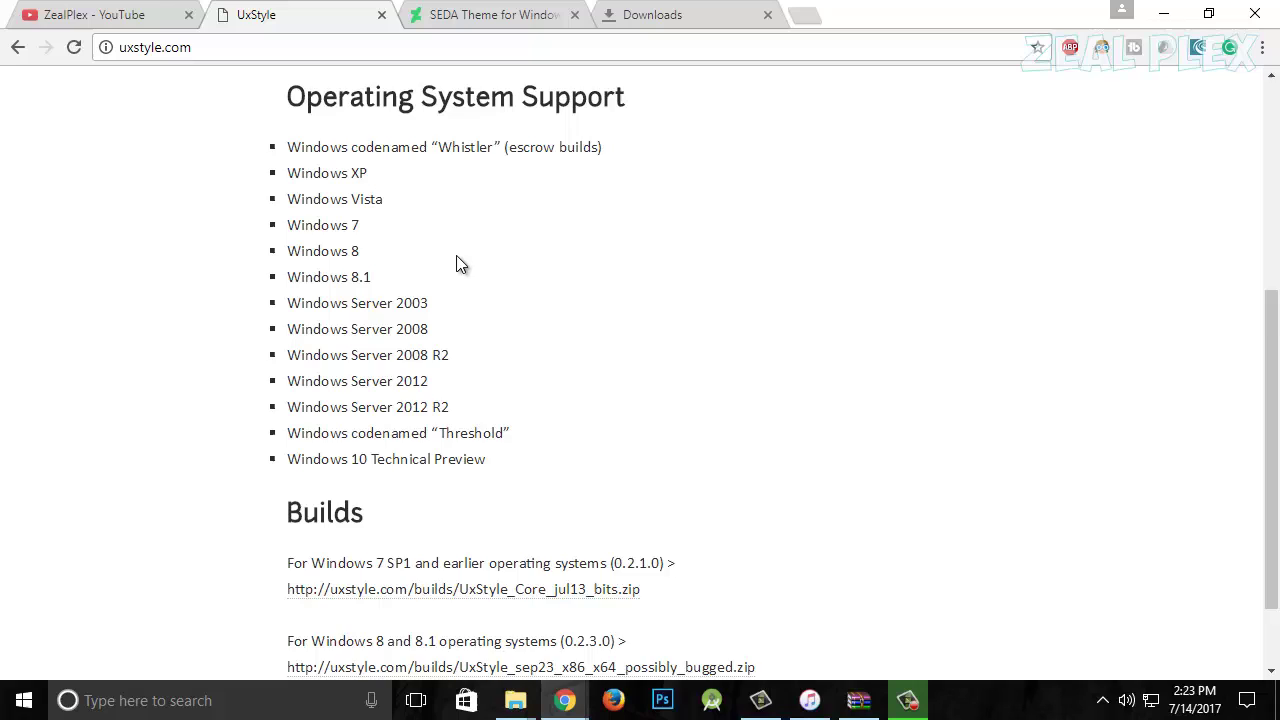
scroll(838, 364, "down", 1)
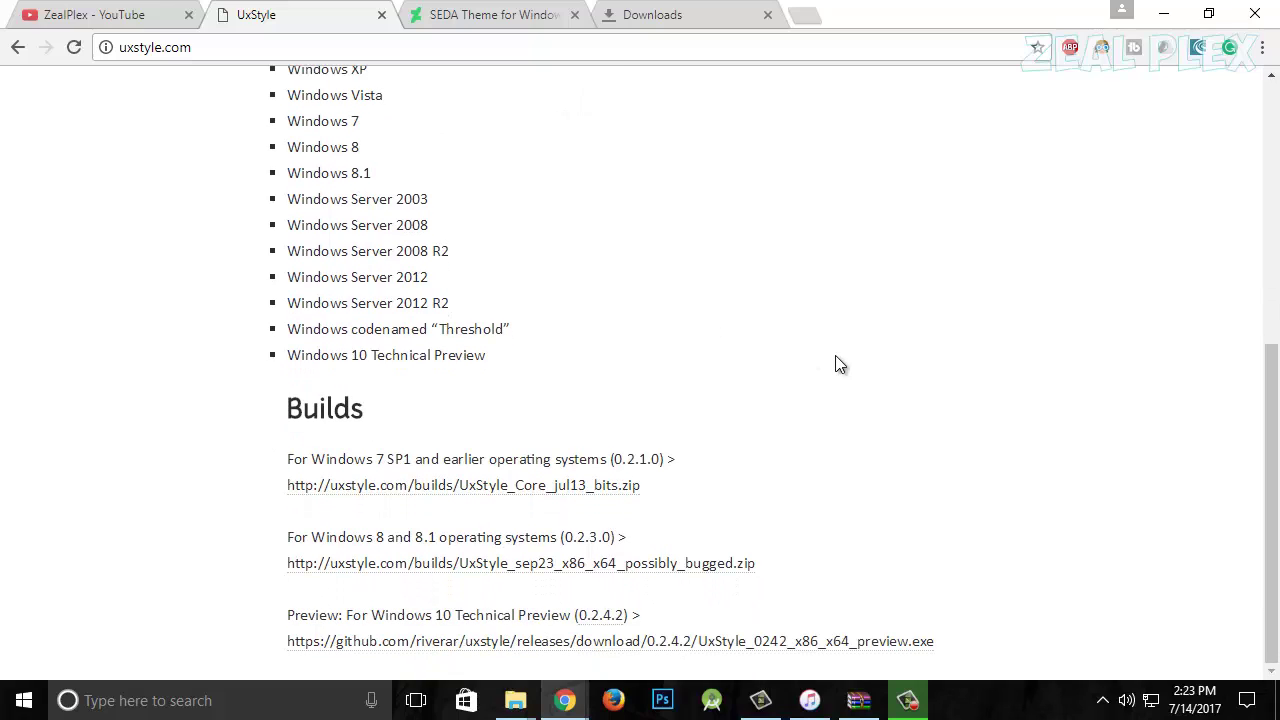
left_click(705, 645)
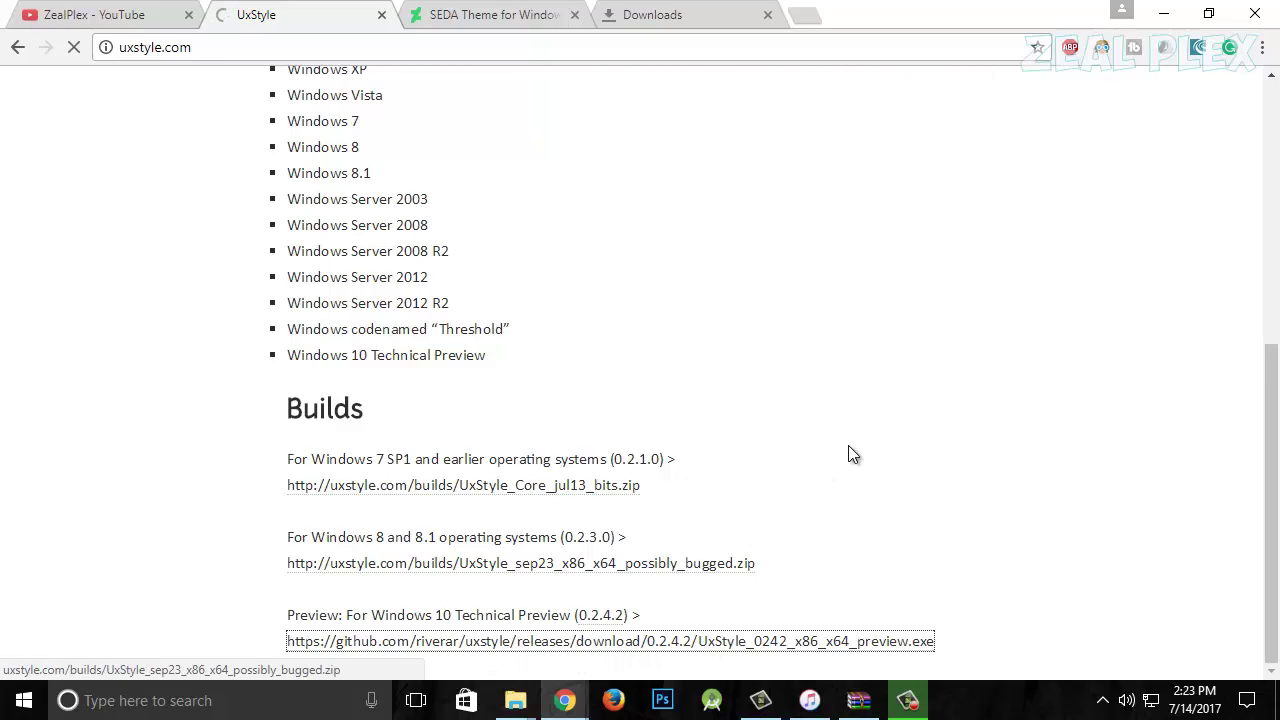
left_click(206, 655)
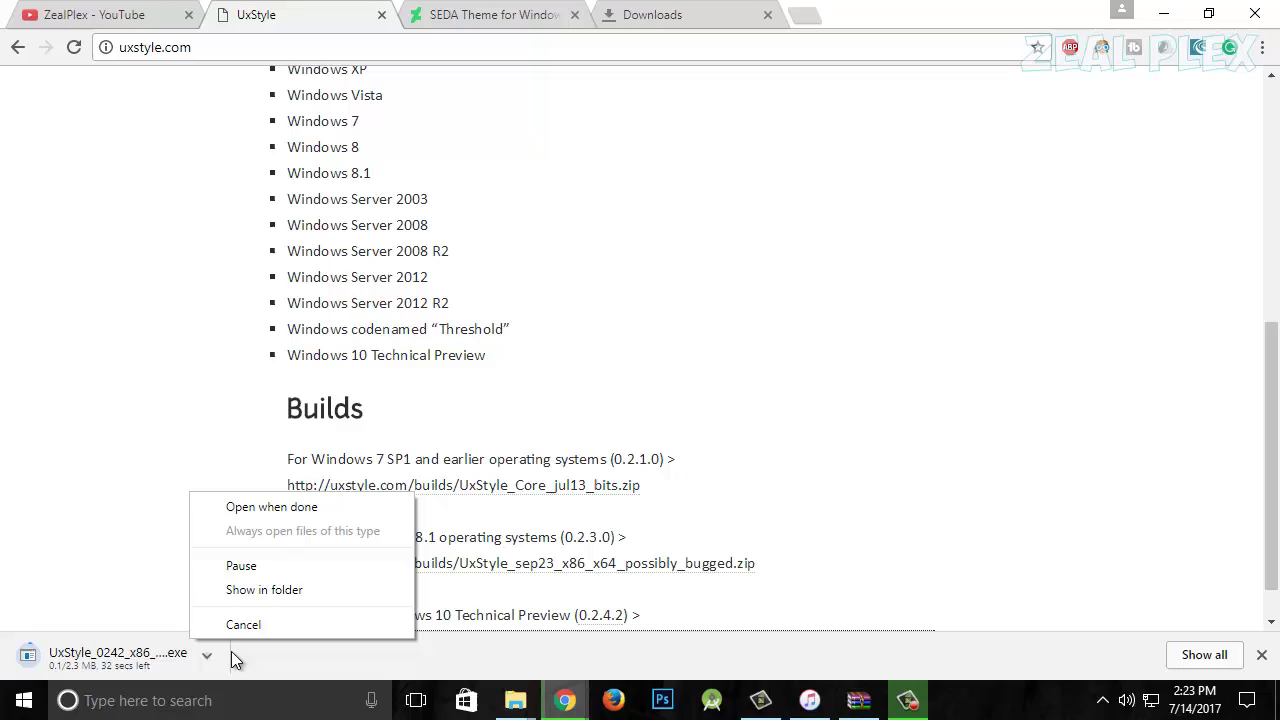
left_click(243, 625)
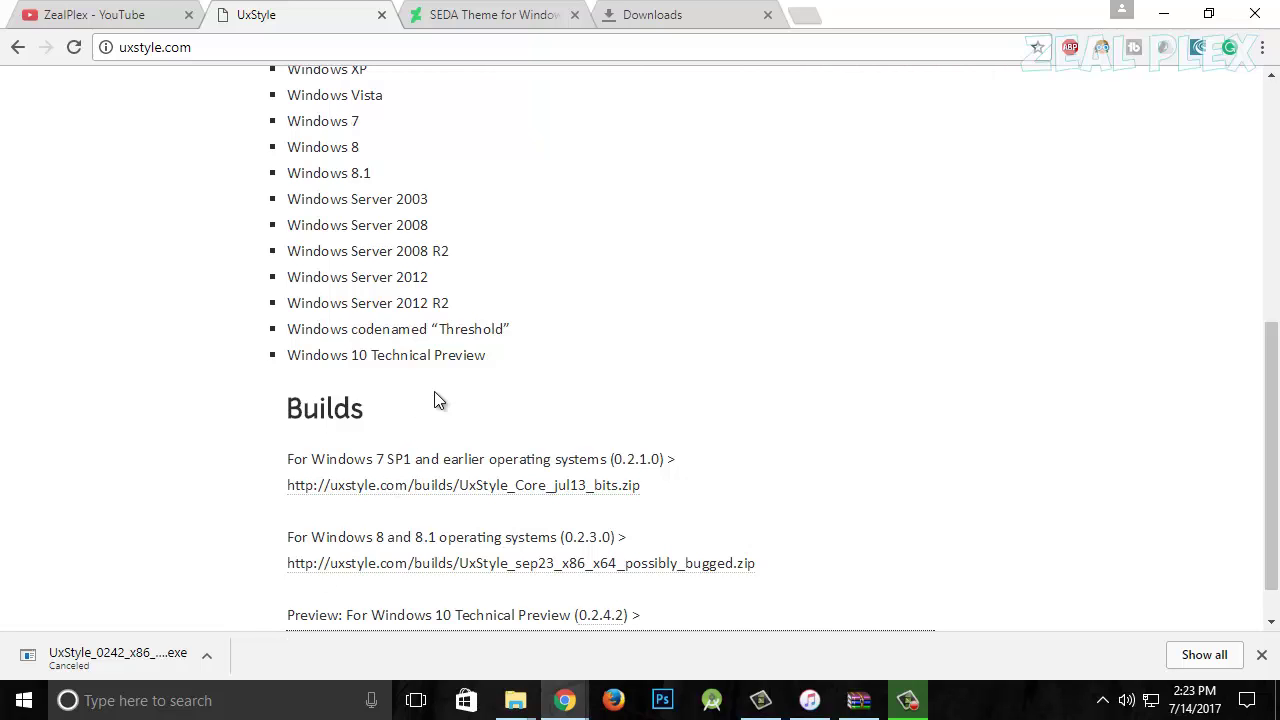
- Open the browser's downloads list and remove the canceled UxStyle_0242_x86_x64_preview (2).exe entry
left_click(548, 10)
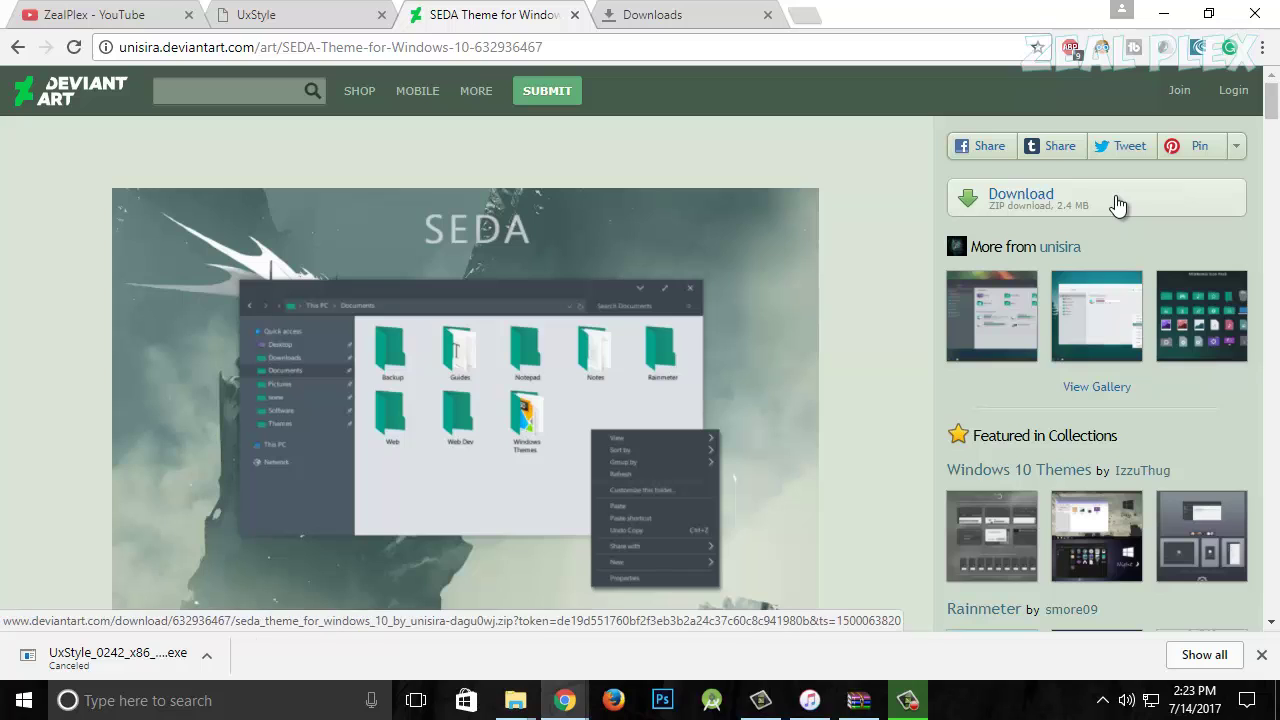
left_click(707, 12)
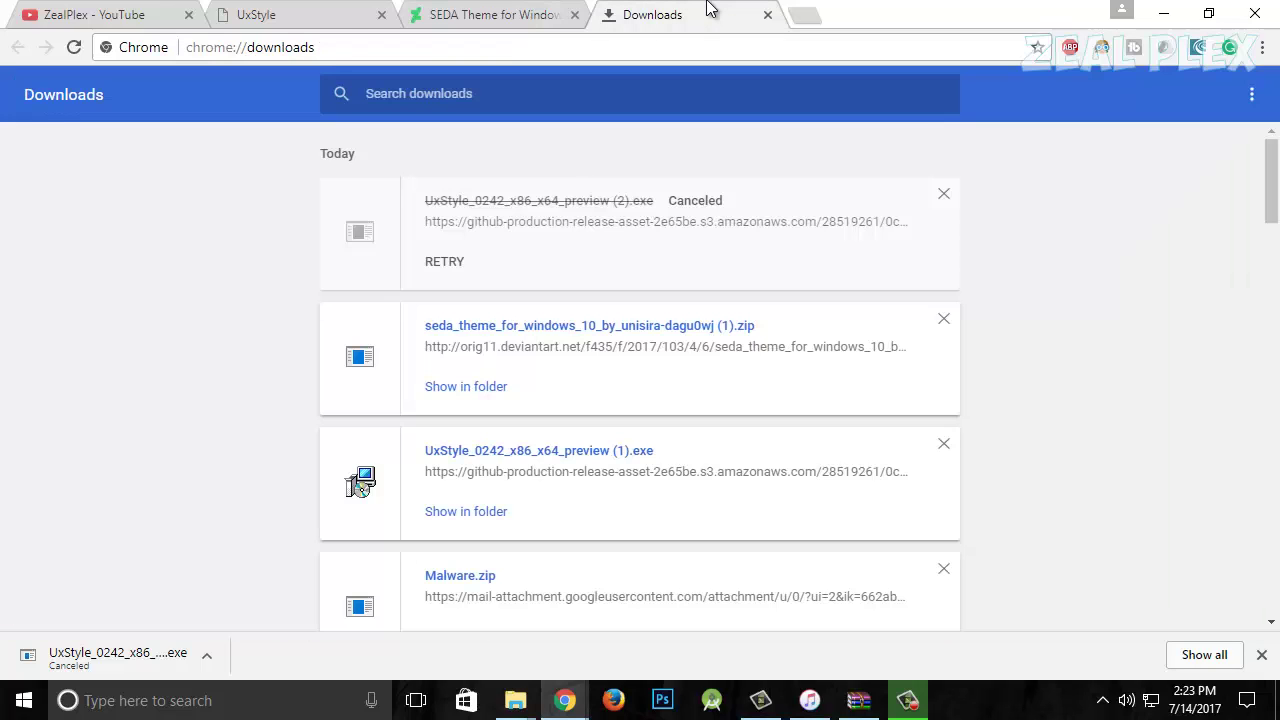
left_click(945, 196)
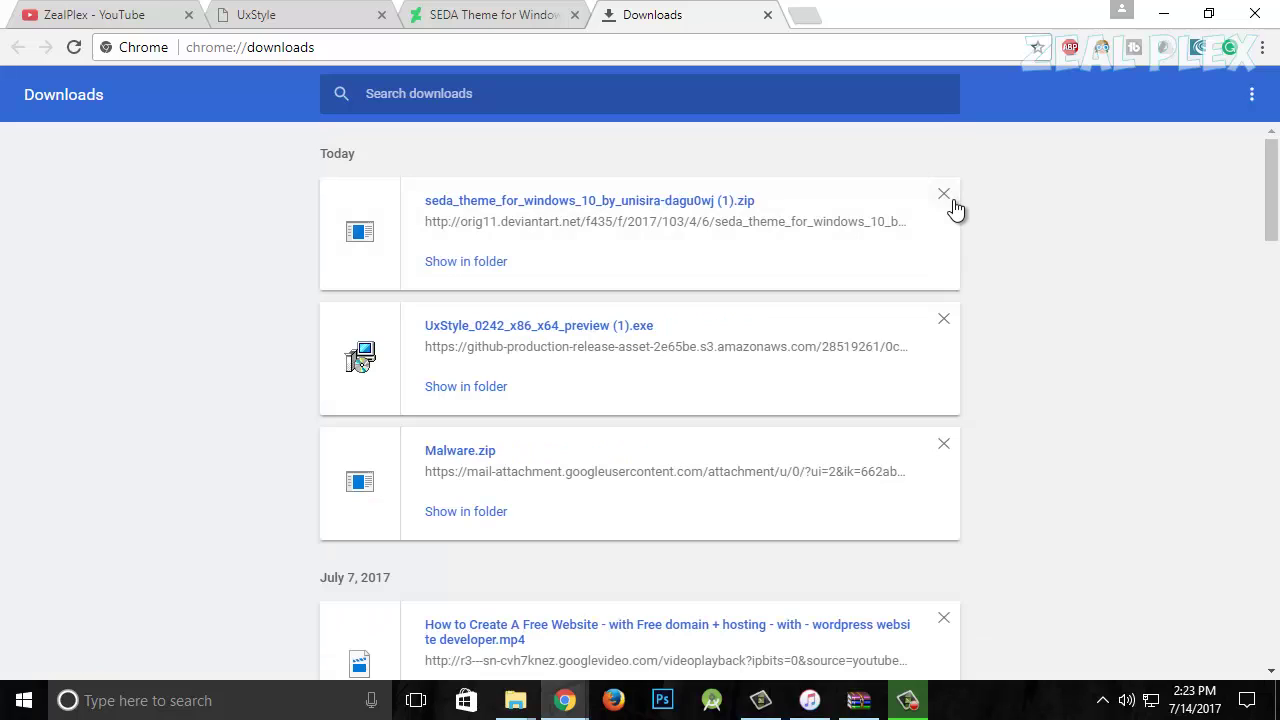
left_click(489, 325)
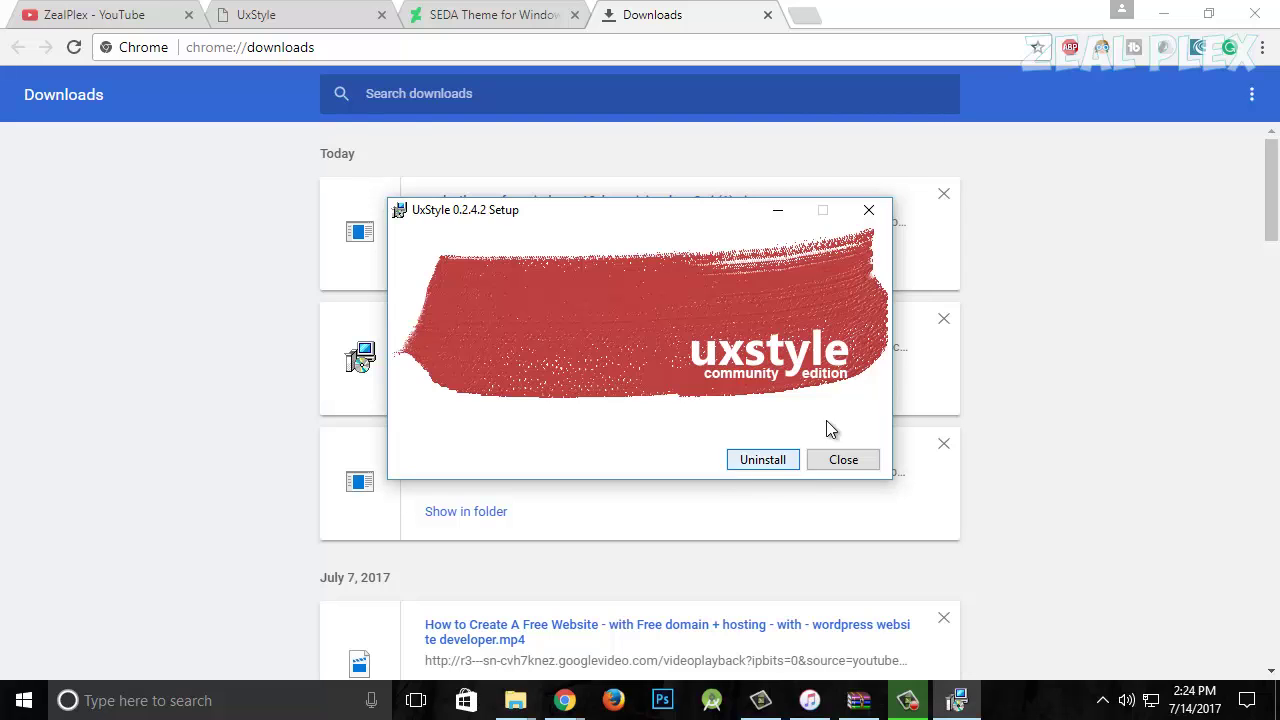
left_click(869, 210)
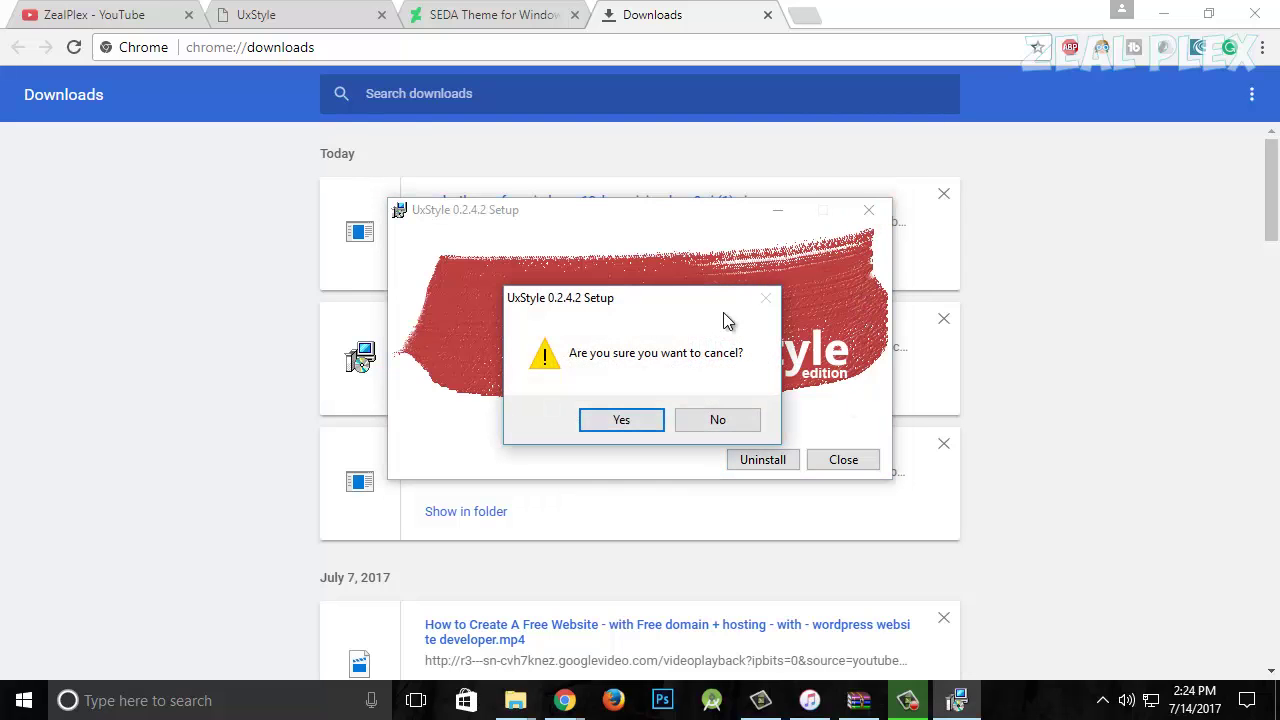
left_click(656, 415)
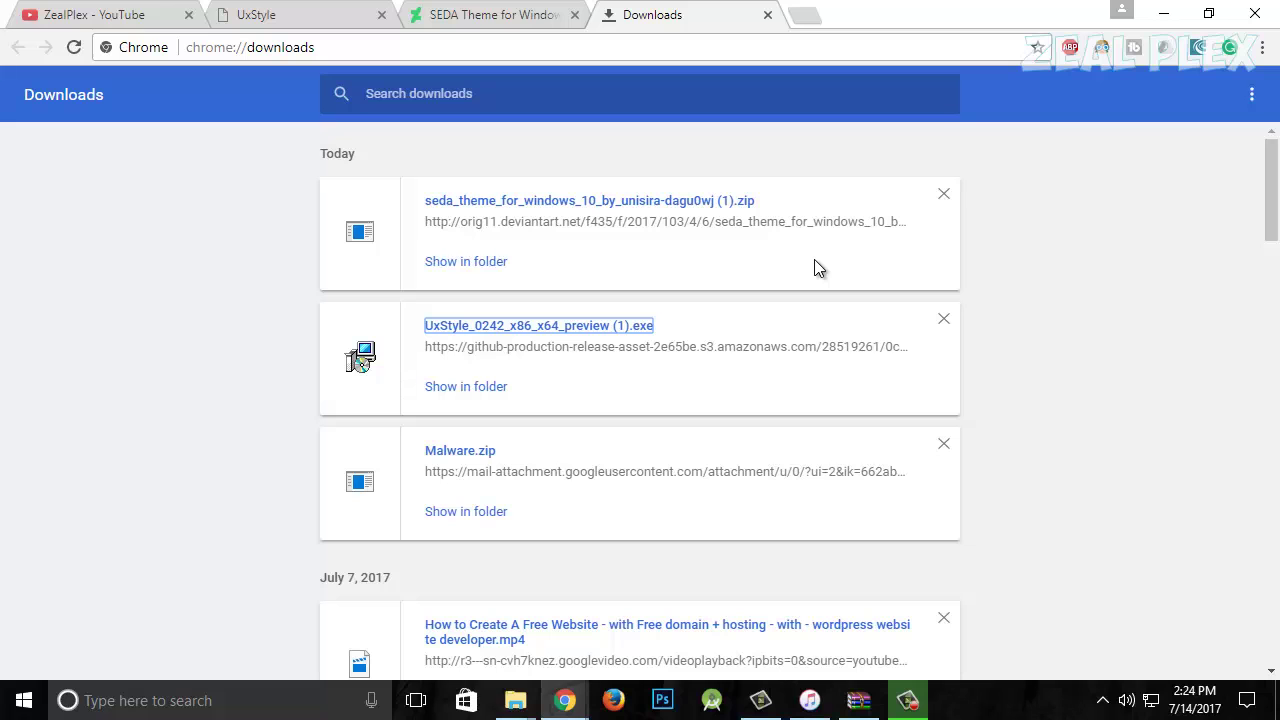
- Locate the window dark folder on the Softwares Impotant (D:) drive, and return to the browser's downloads list
left_click(24, 700)
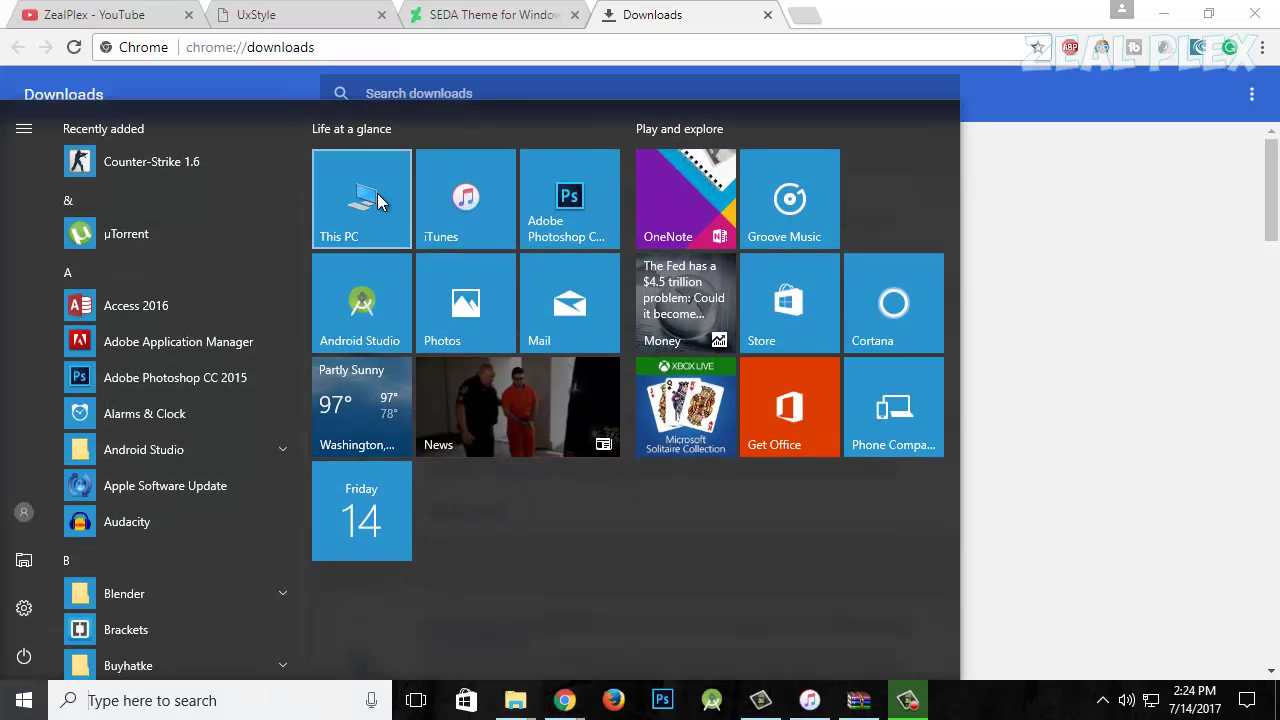
left_click(378, 202)
double_click(545, 292)
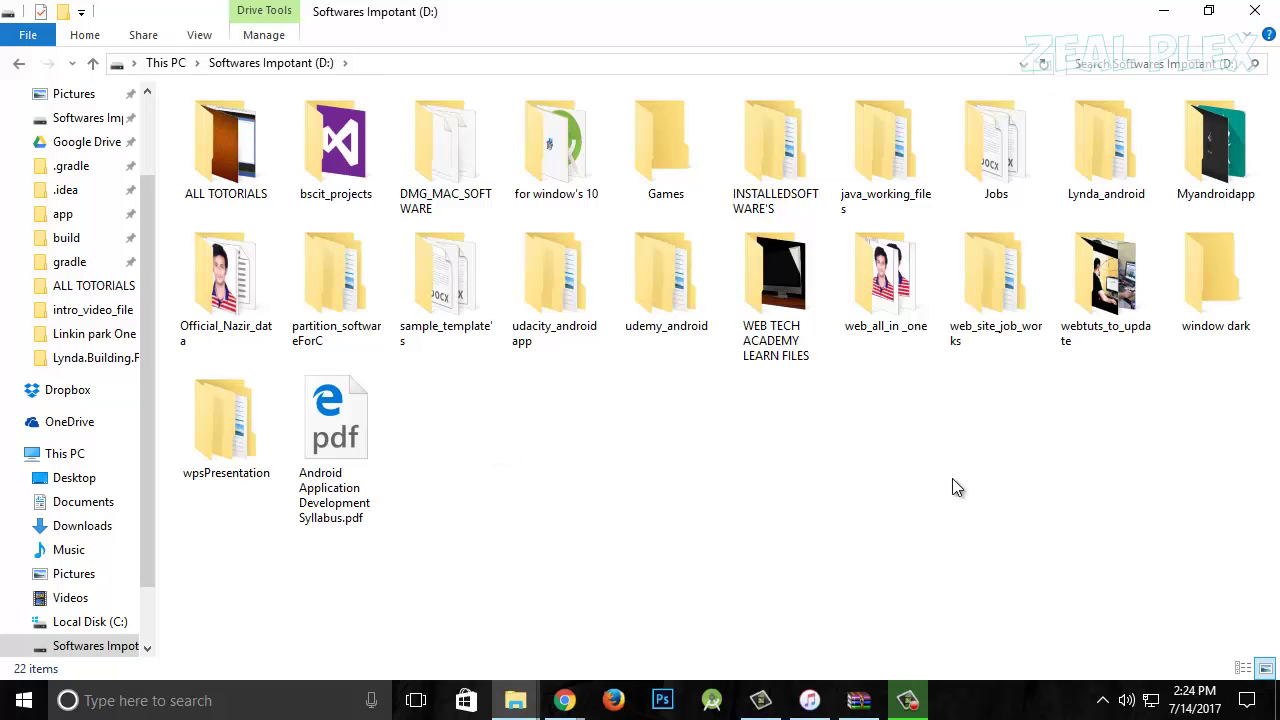
left_click(1195, 345)
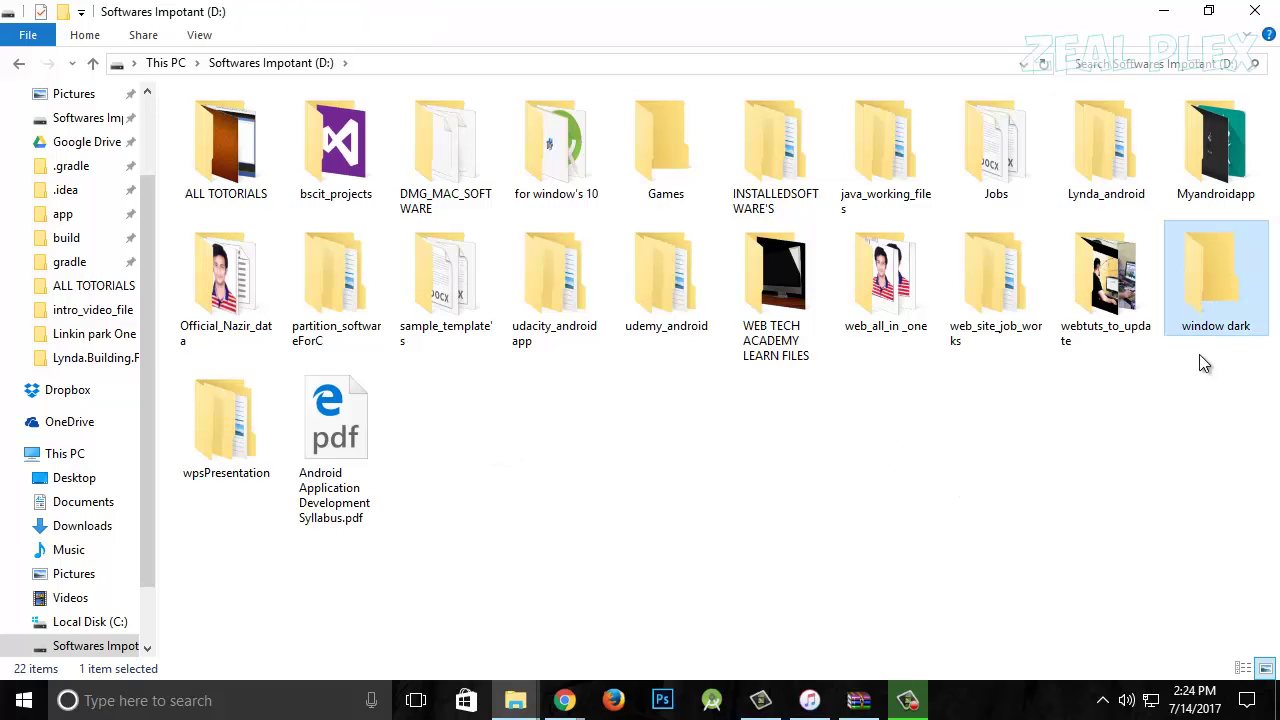
left_click(1173, 16)
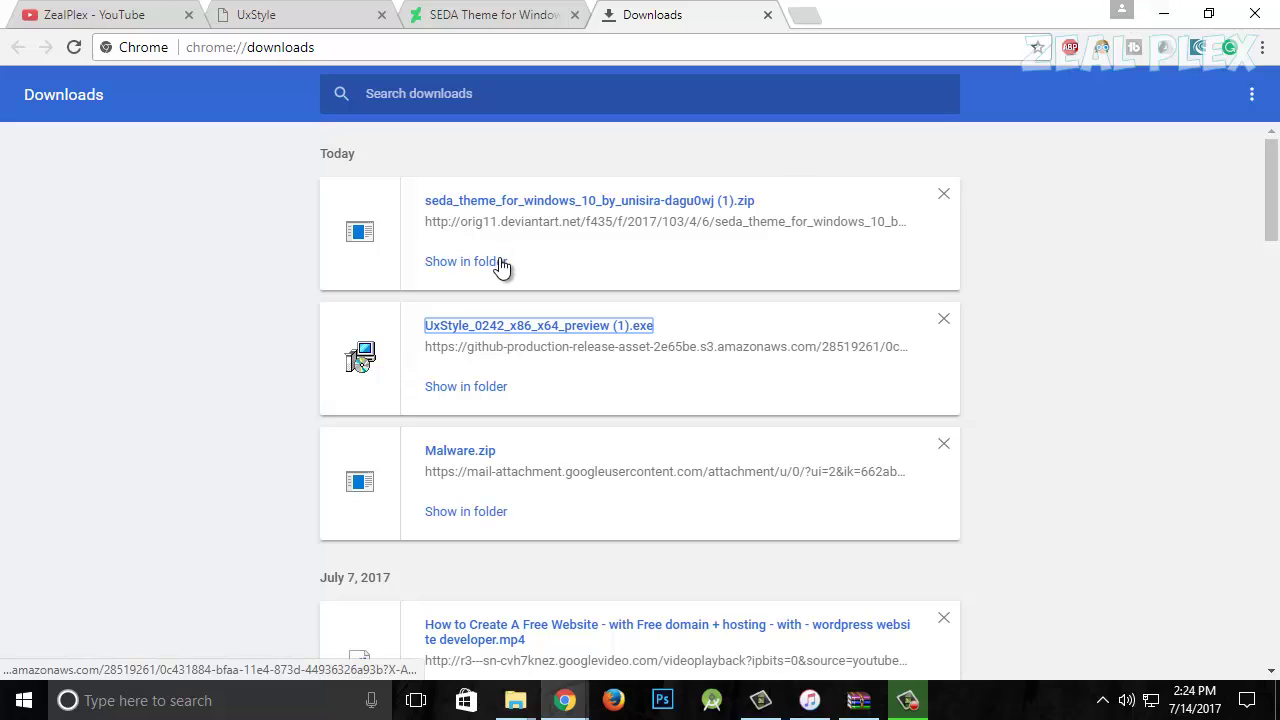
- Extract the downloaded seda_theme_for_windows_10 ZIP archive into the window dark folder on drive D: using WinRAR
left_click(508, 200)
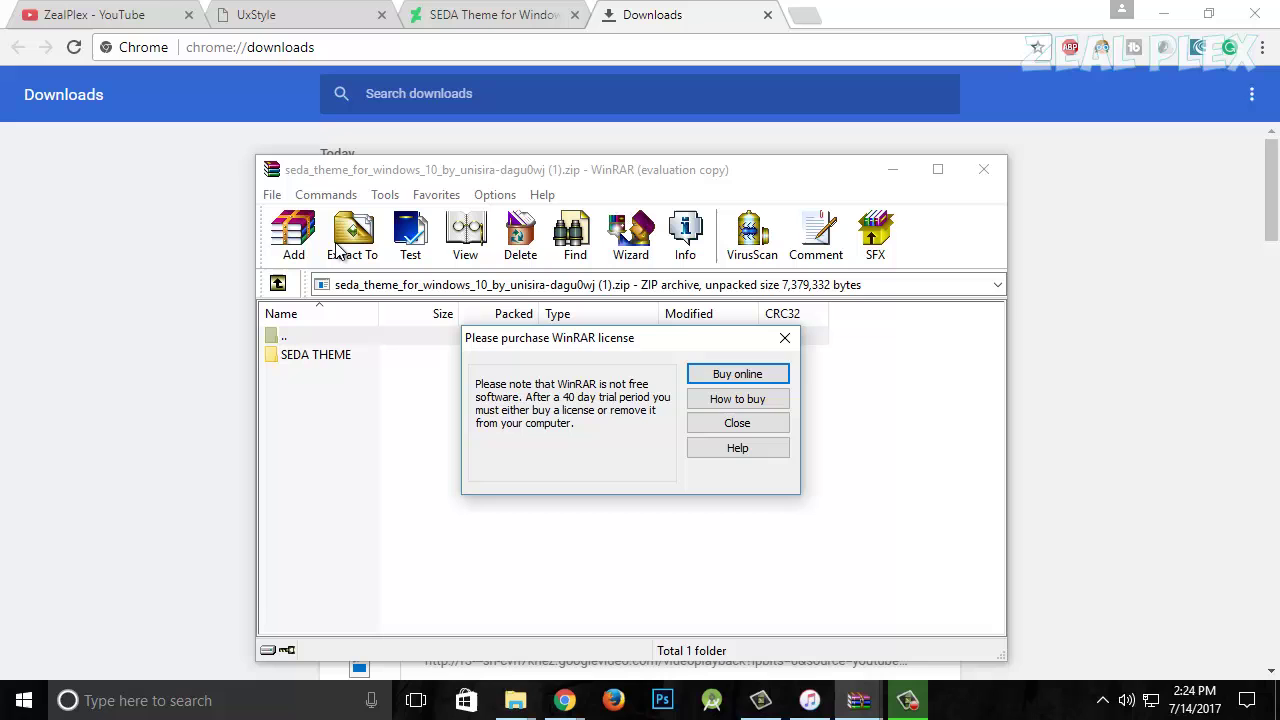
left_click(757, 425)
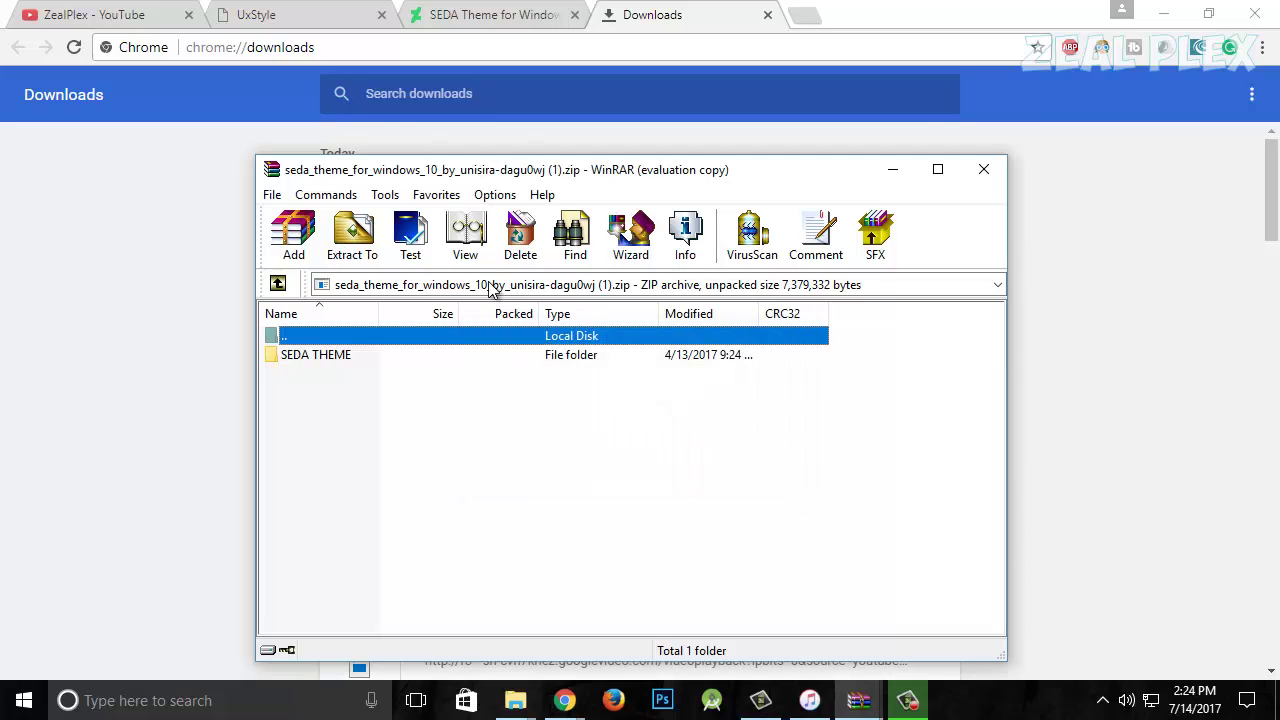
left_click(353, 236)
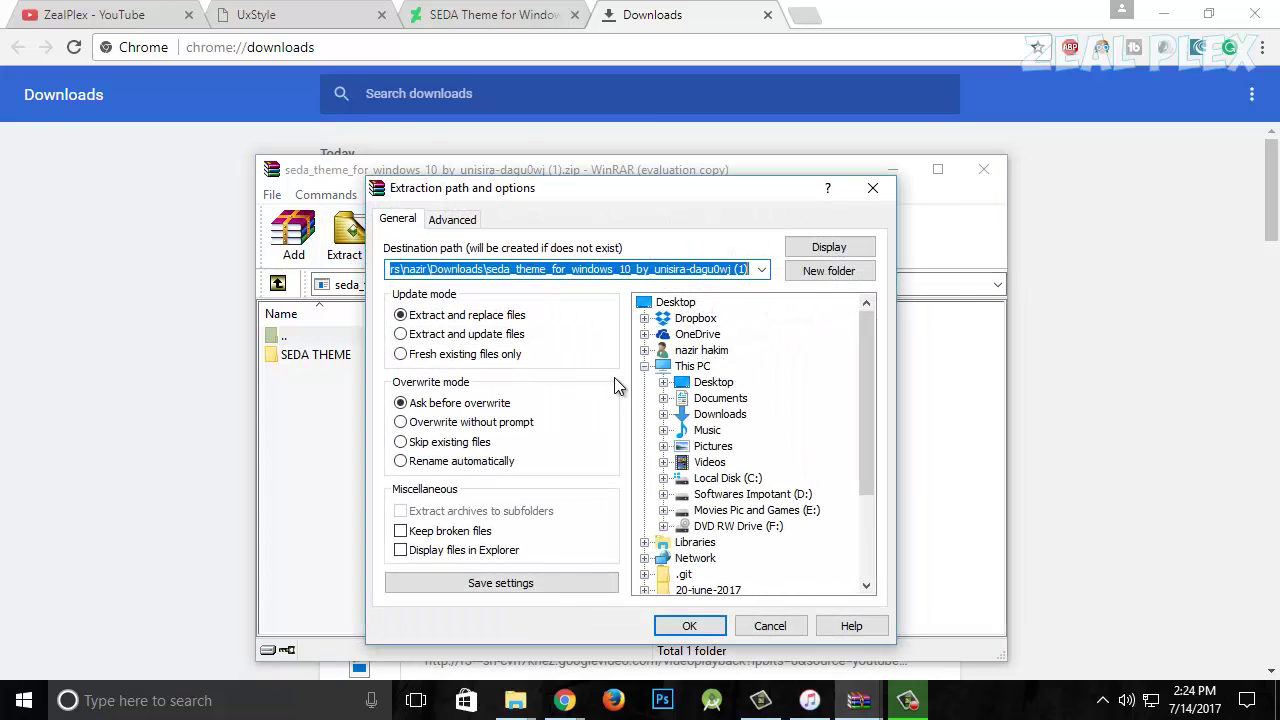
left_click(676, 494)
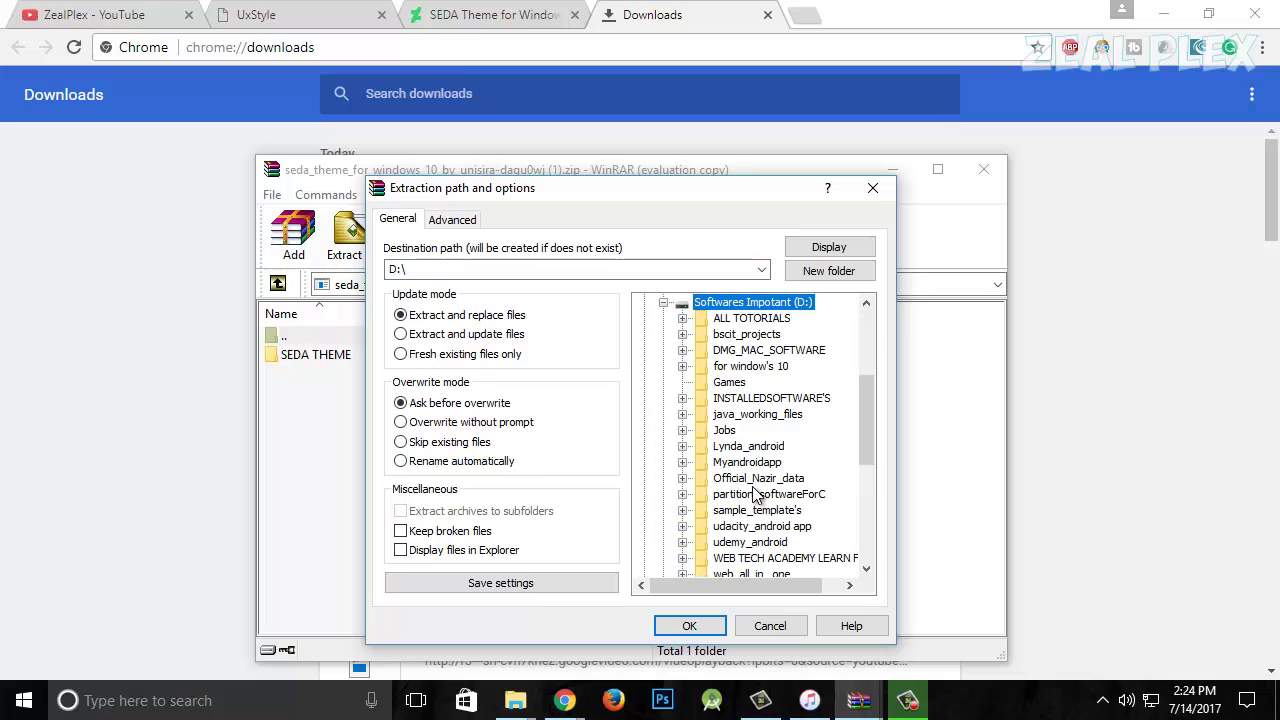
scroll(788, 490, "down", 2)
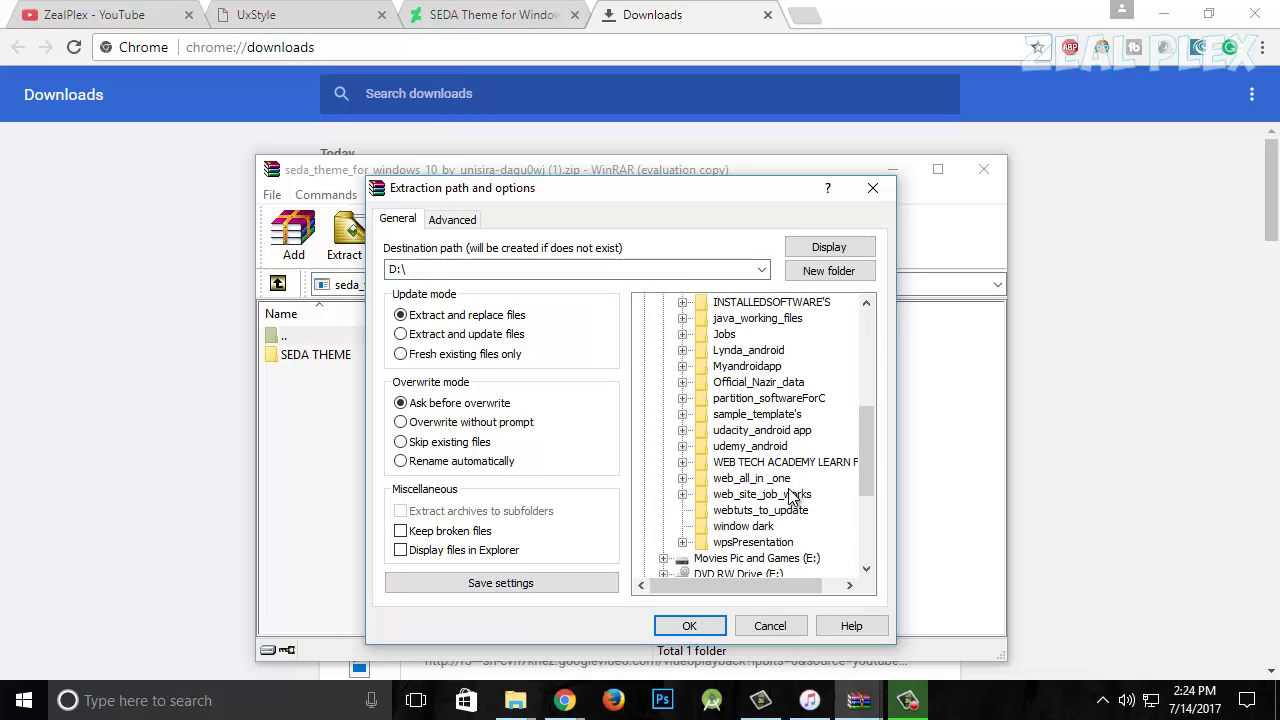
left_click(767, 533)
left_click(689, 625)
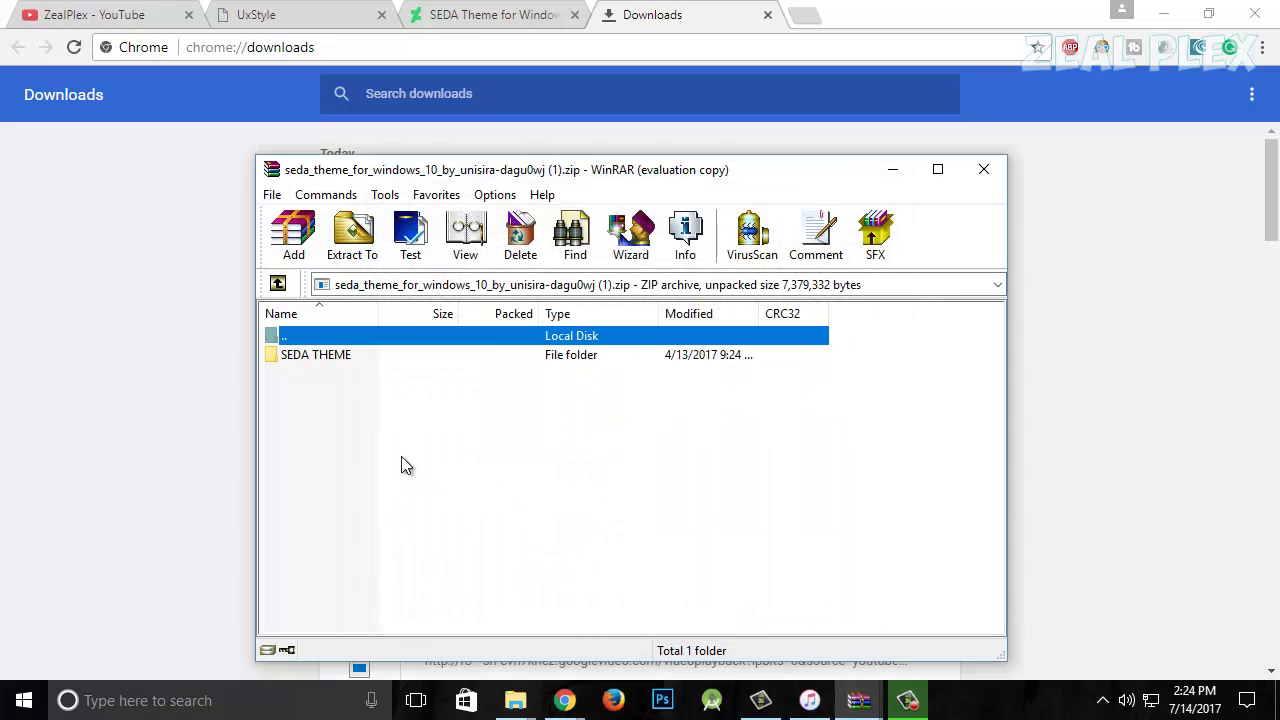
left_click(893, 170)
- Open the Version for CU - 1703 folder inside SEDA THEME in the window dark folder on drive D:
left_click(24, 705)
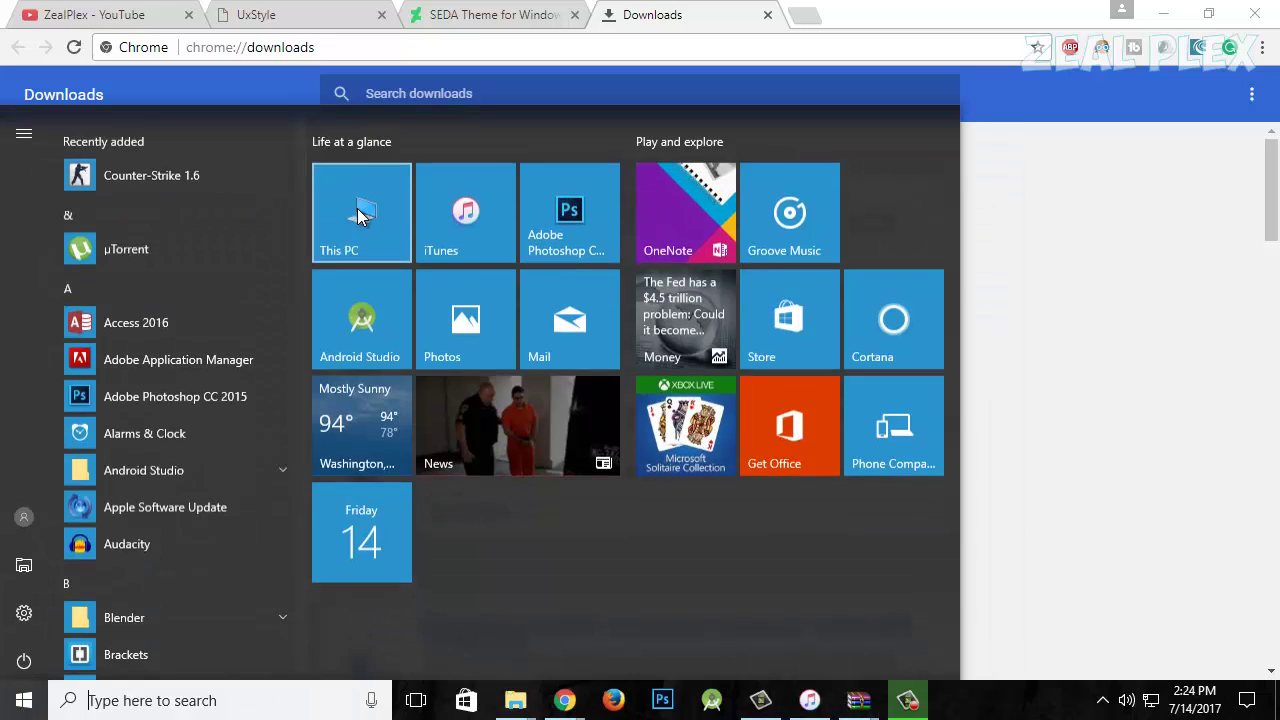
left_click(363, 206)
left_click(505, 288)
double_click(505, 288)
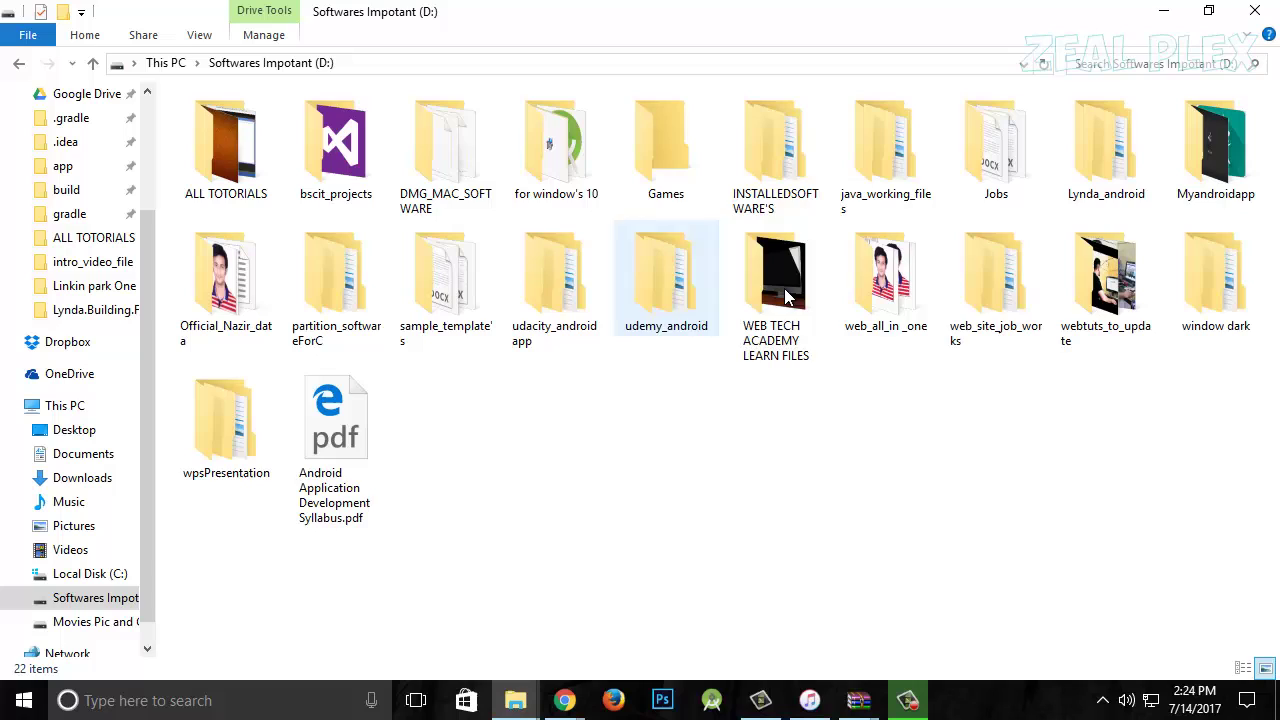
double_click(1209, 280)
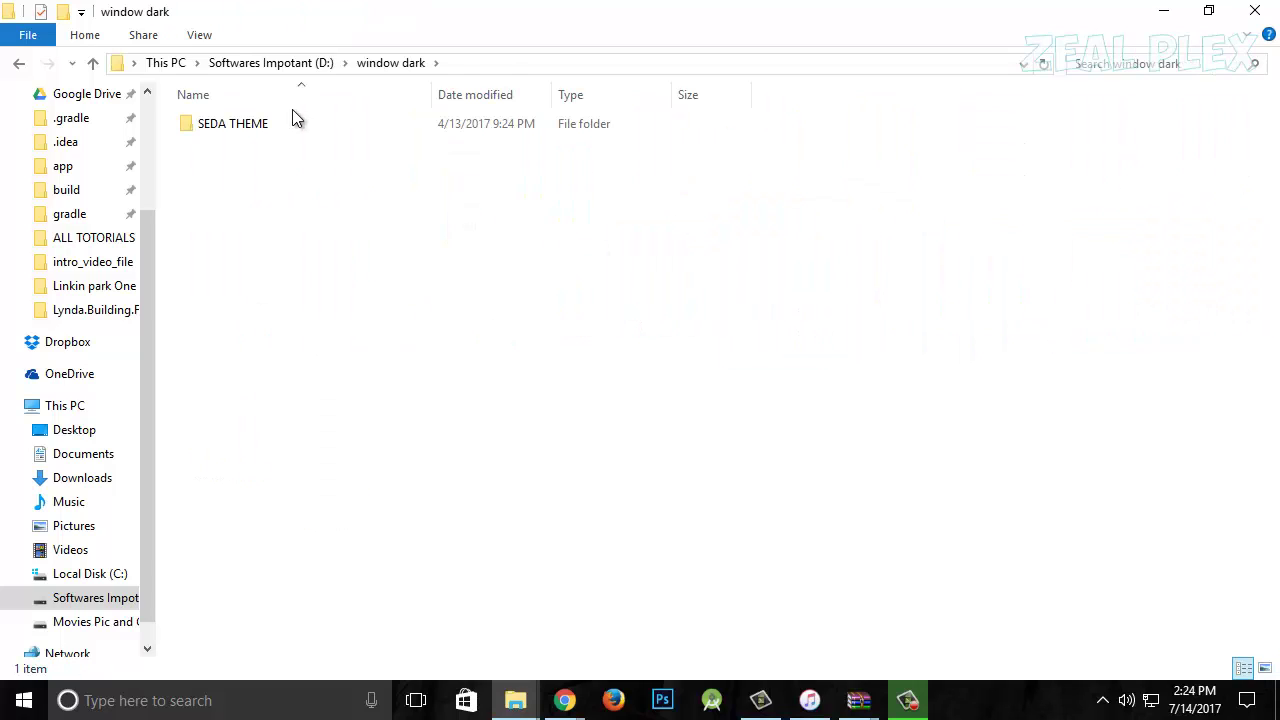
double_click(292, 123)
double_click(290, 145)
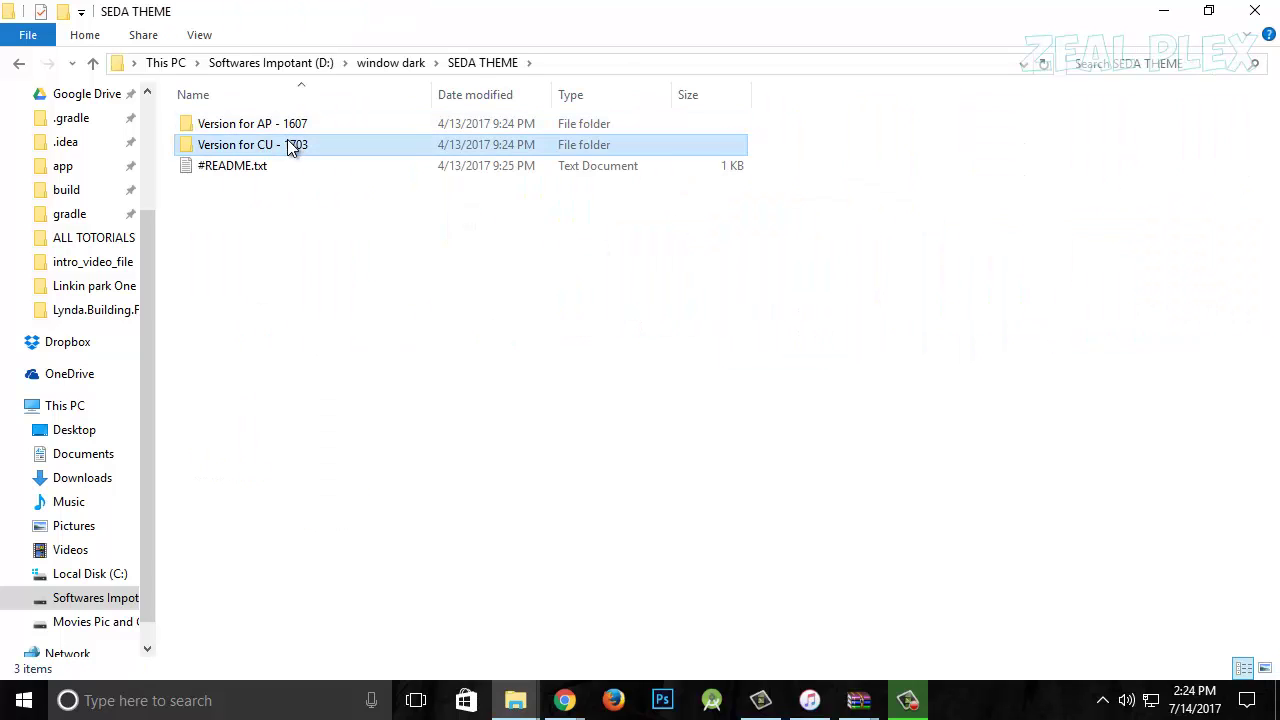
- Copy the Seda folder together with the Seda.theme and Seda-W.theme files
left_click_drag(348, 220, 172, 125)
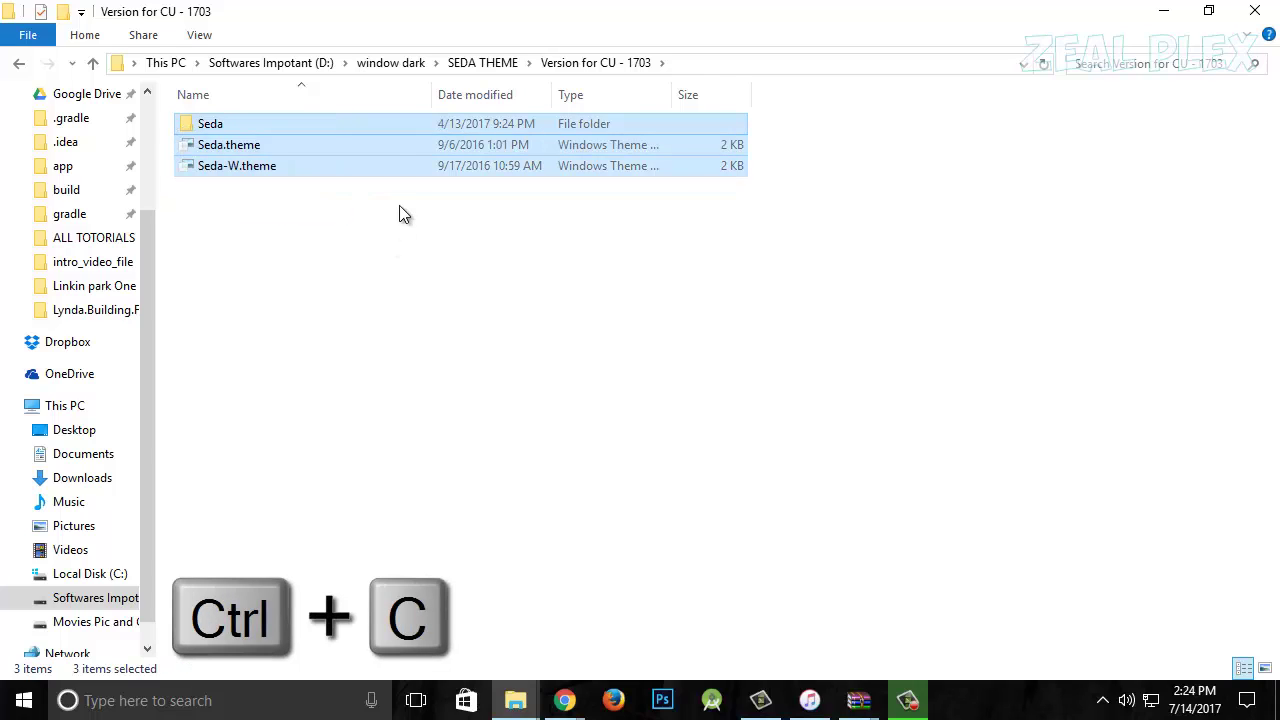
right_click(391, 152)
left_click(467, 380)
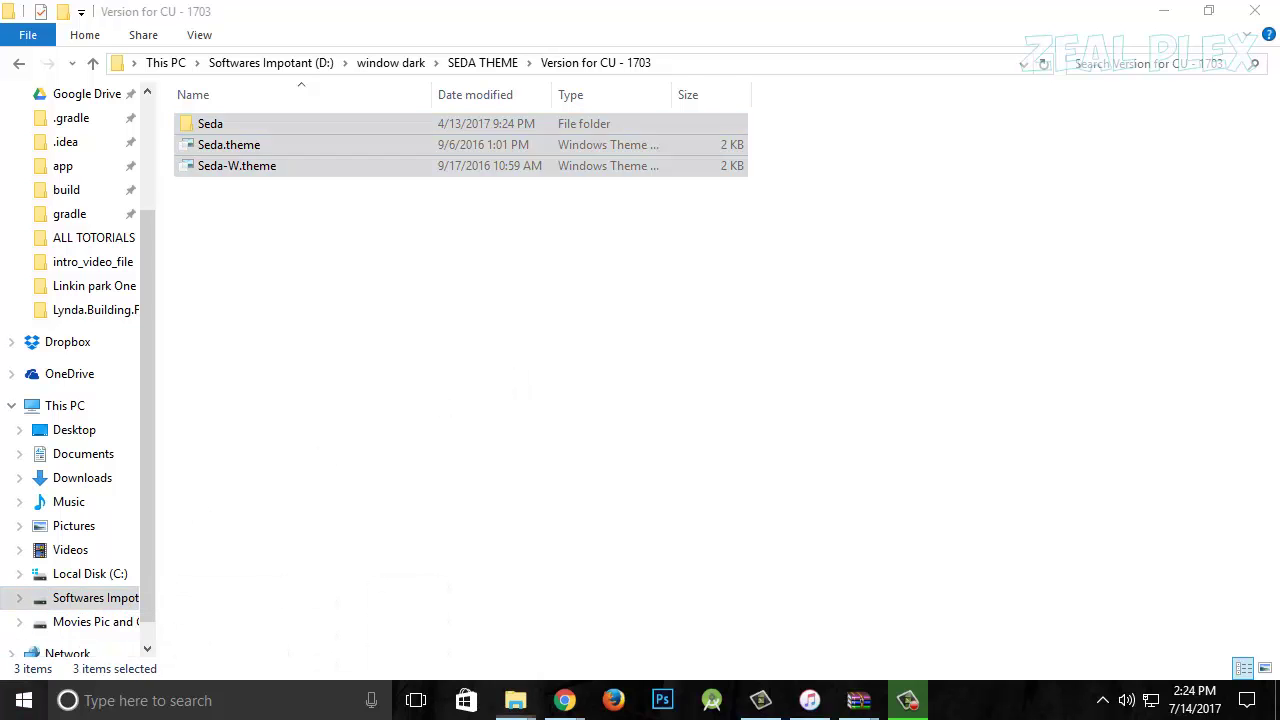
- Open the Themes folder under Windows\Resources on Local Disk (C:) in a new File Explorer window
key("super+e")
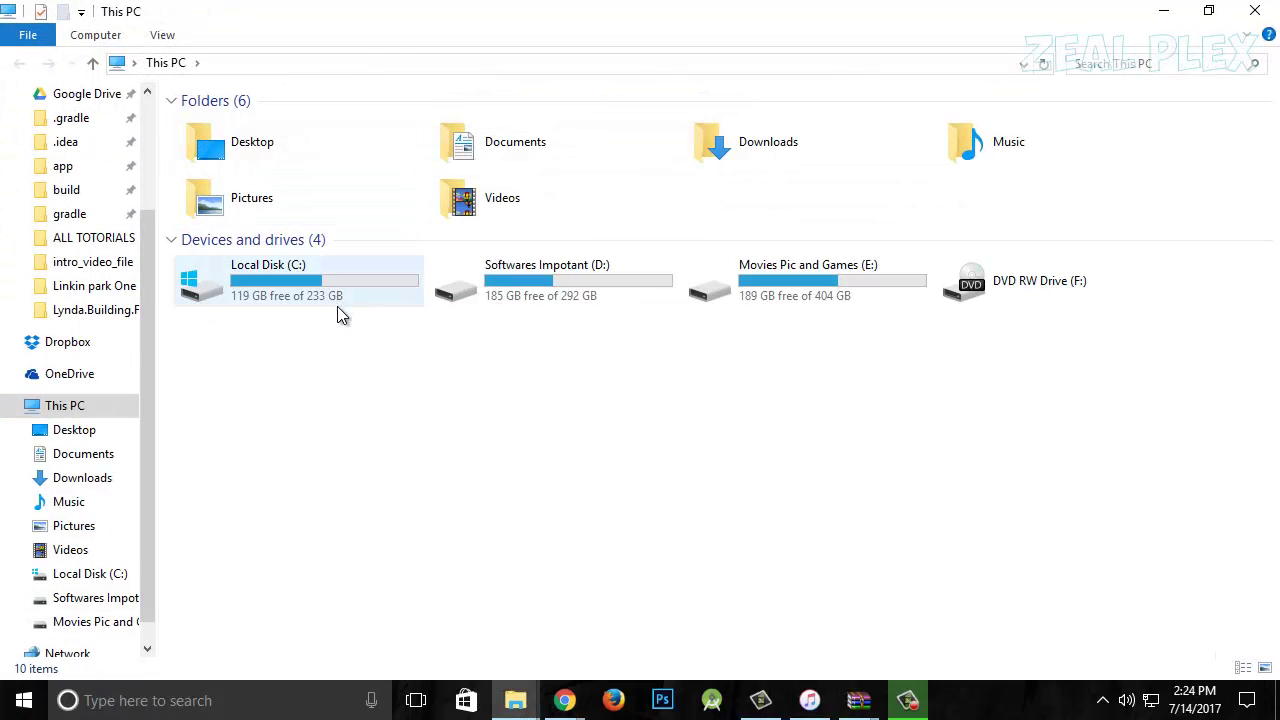
double_click(337, 306)
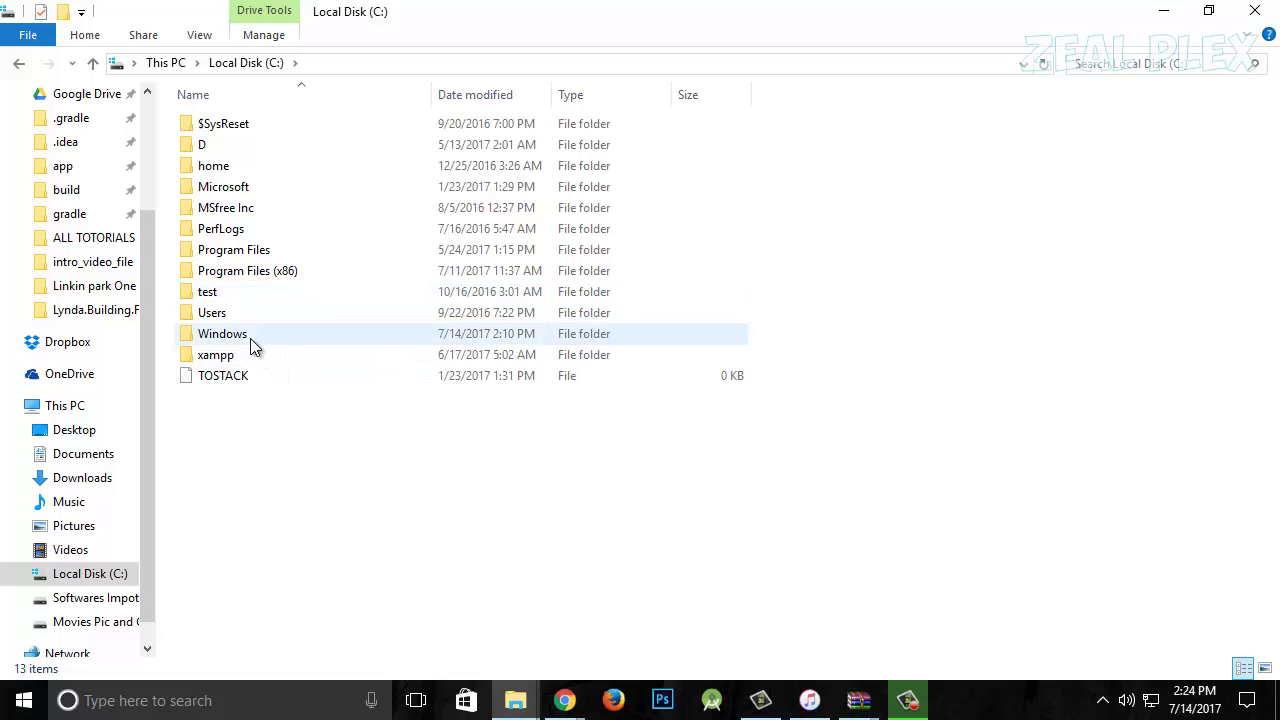
double_click(250, 337)
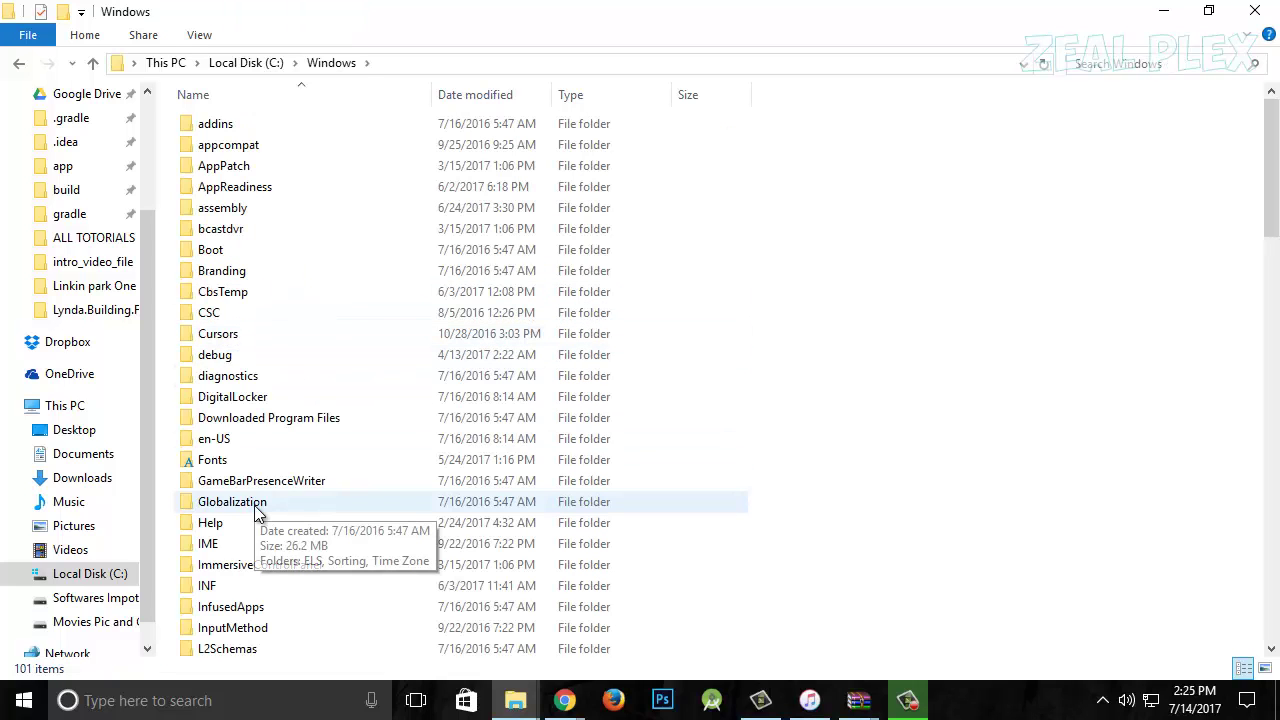
scroll(256, 513, "down", 7)
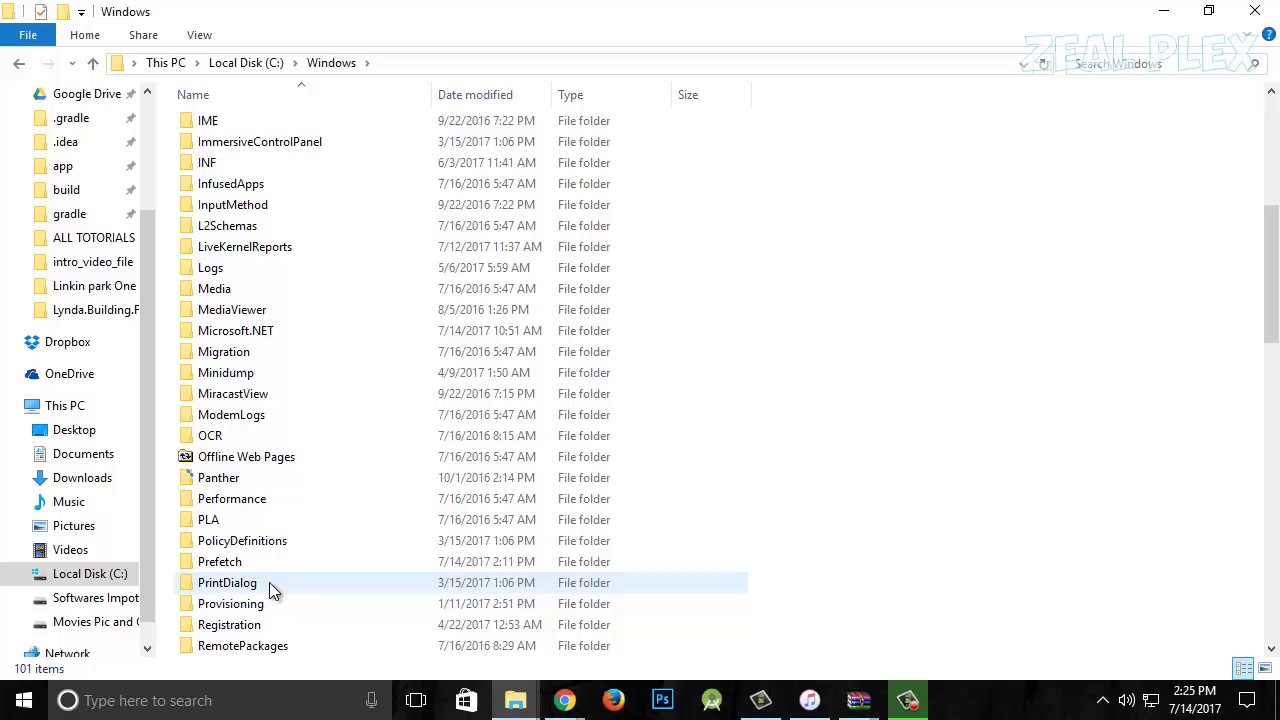
scroll(269, 582, "down", 3)
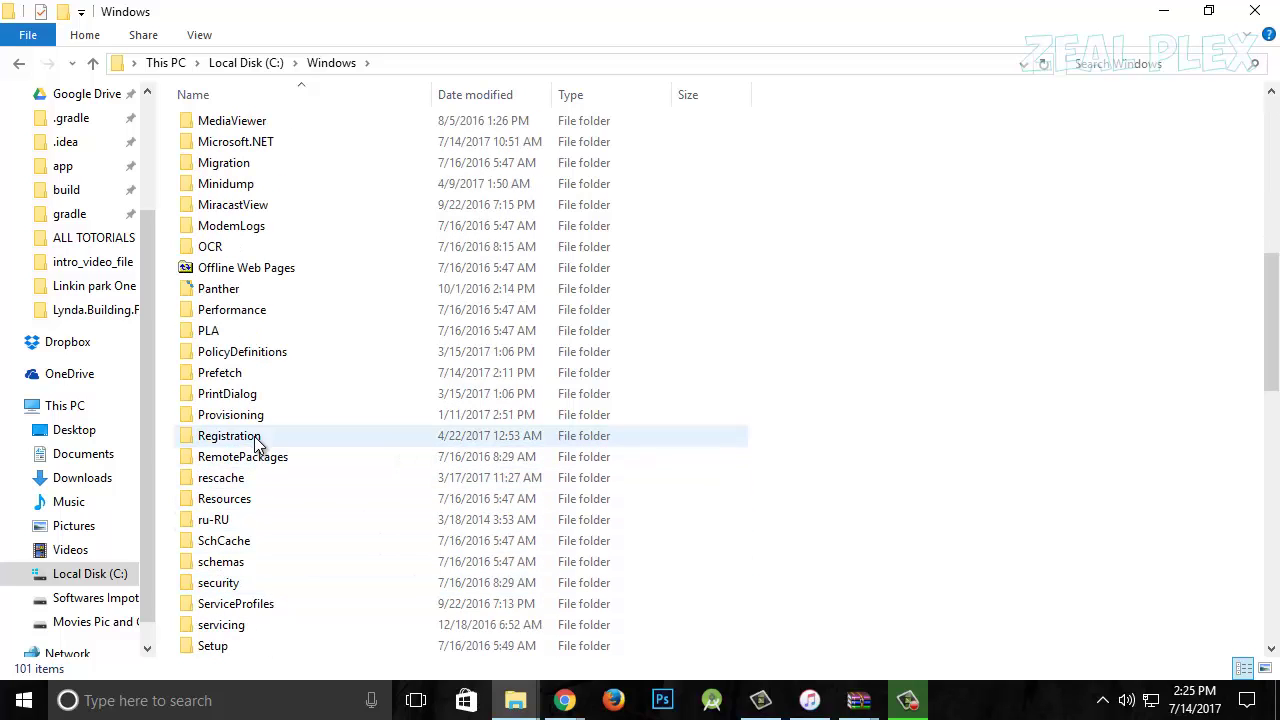
double_click(243, 499)
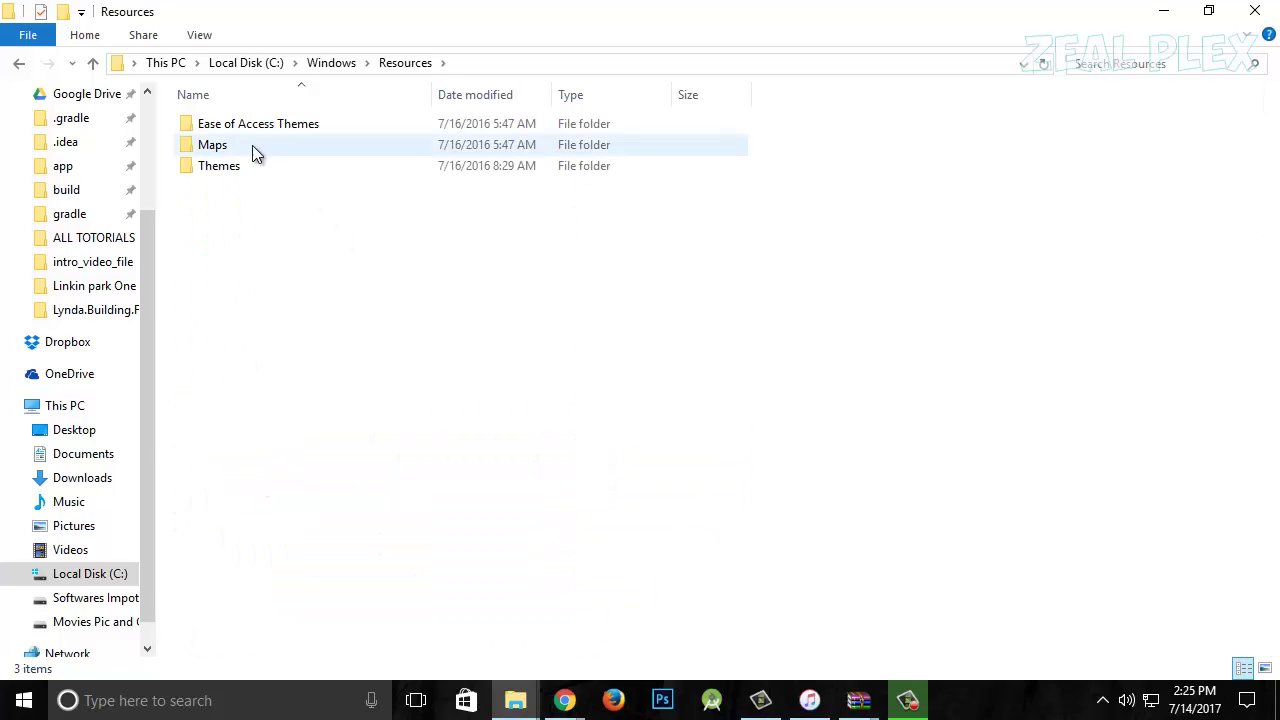
double_click(250, 168)
- Paste the copied Seda folder and theme files into the Themes folder, granting administrator permission for all current items
right_click(340, 343)
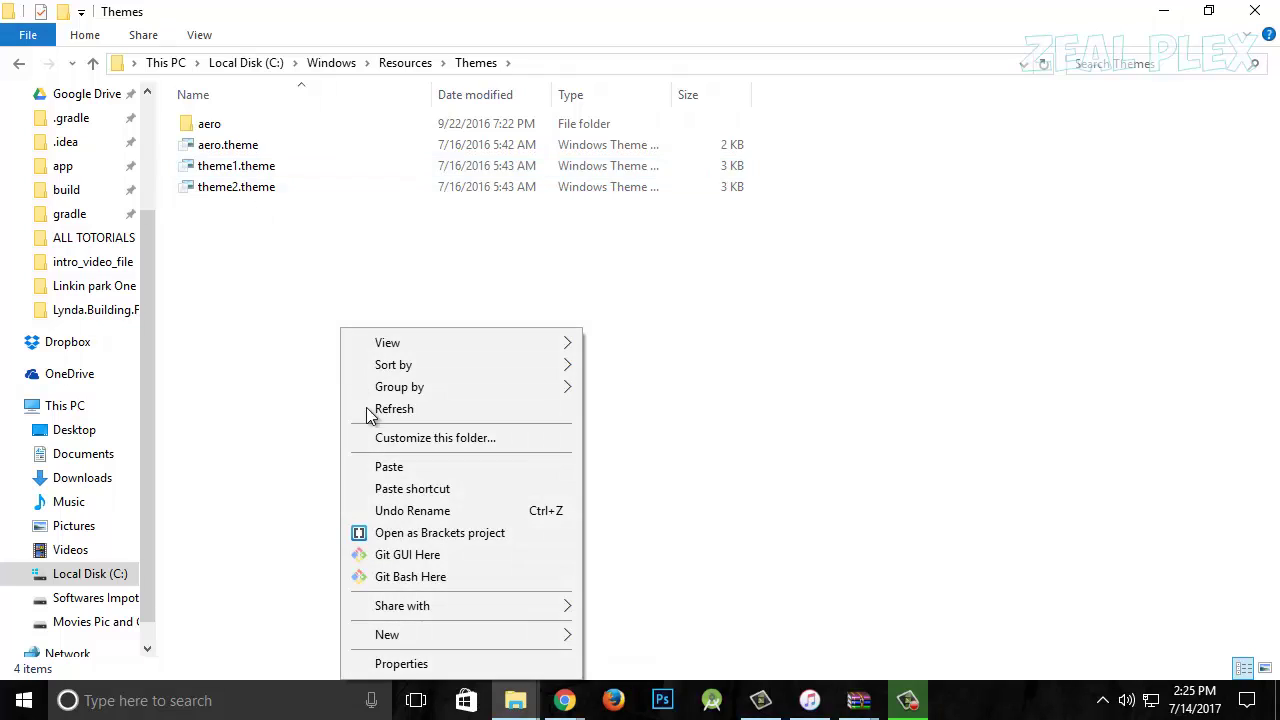
key("ctrl+v")
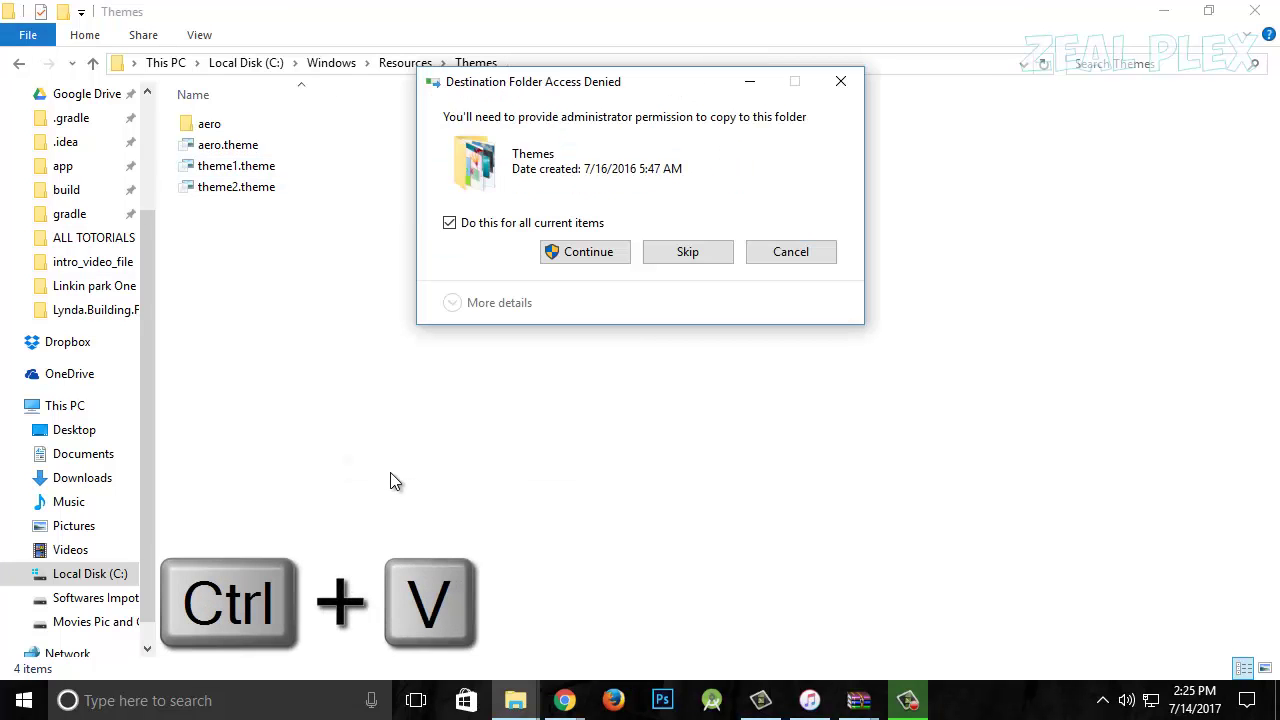
left_click(560, 252)
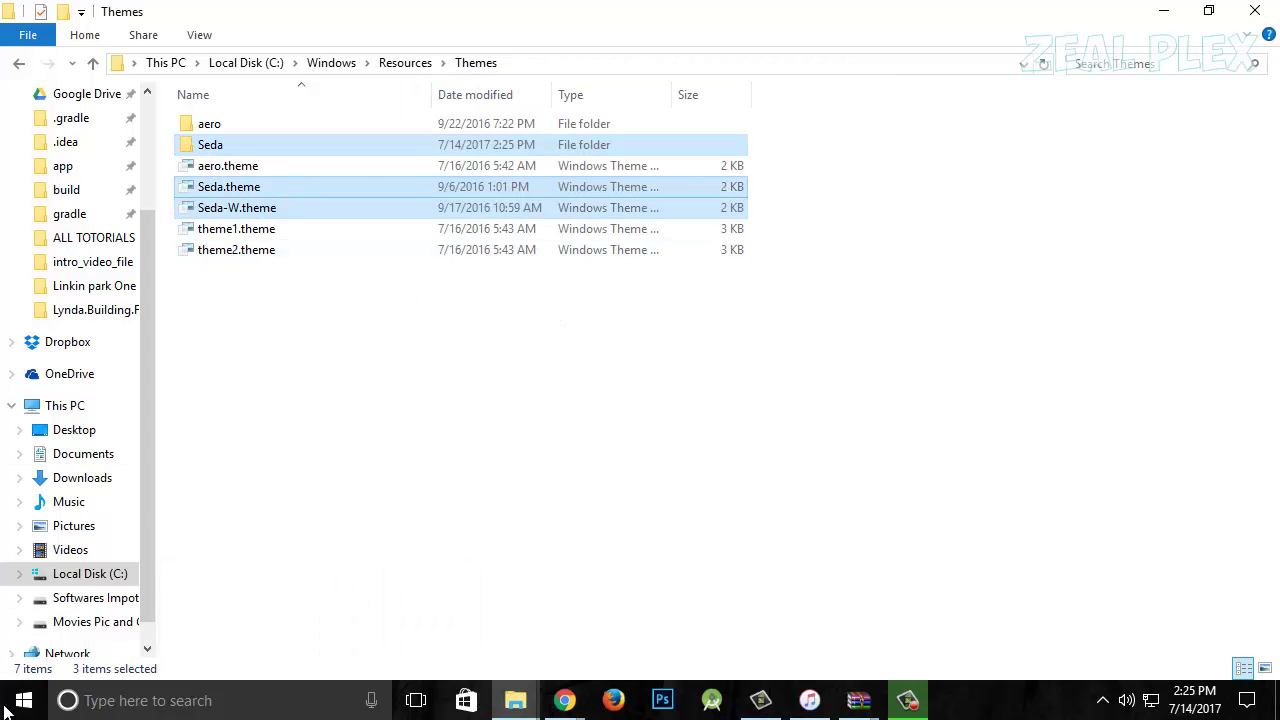
- Switch to Windows Settings and open the Themes page of the Personalization category
key("super")
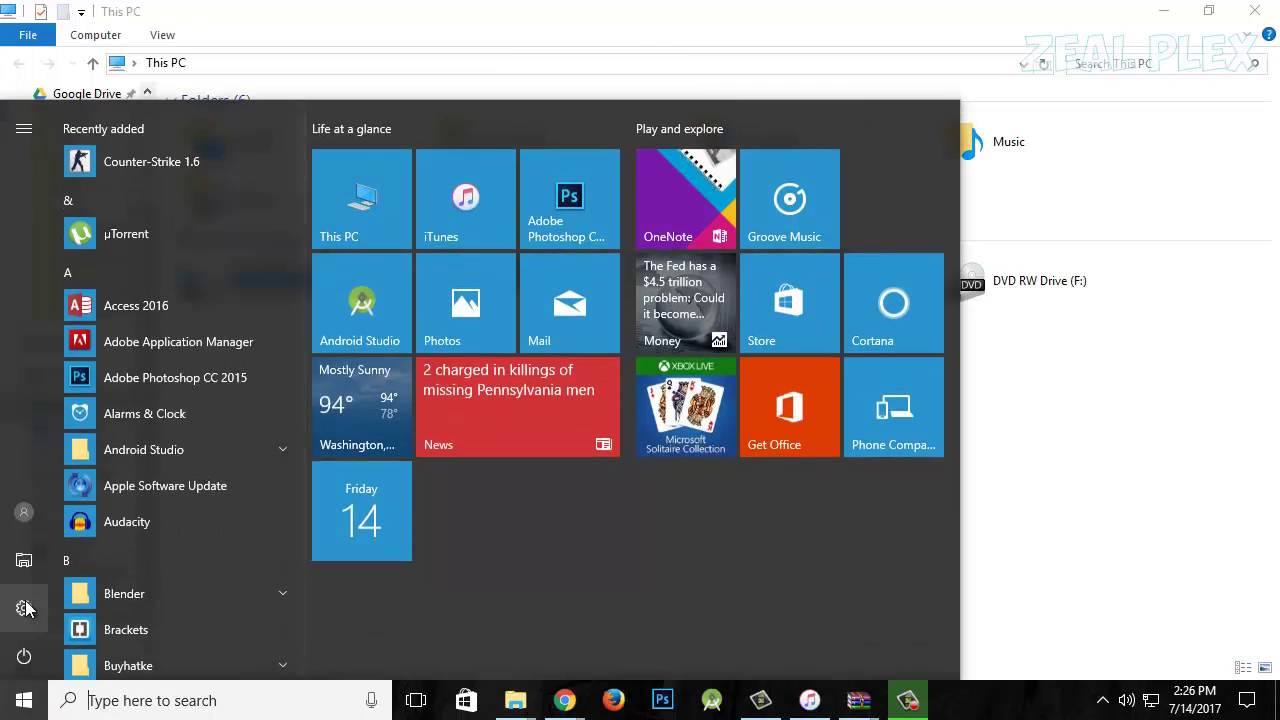
left_click(24, 618)
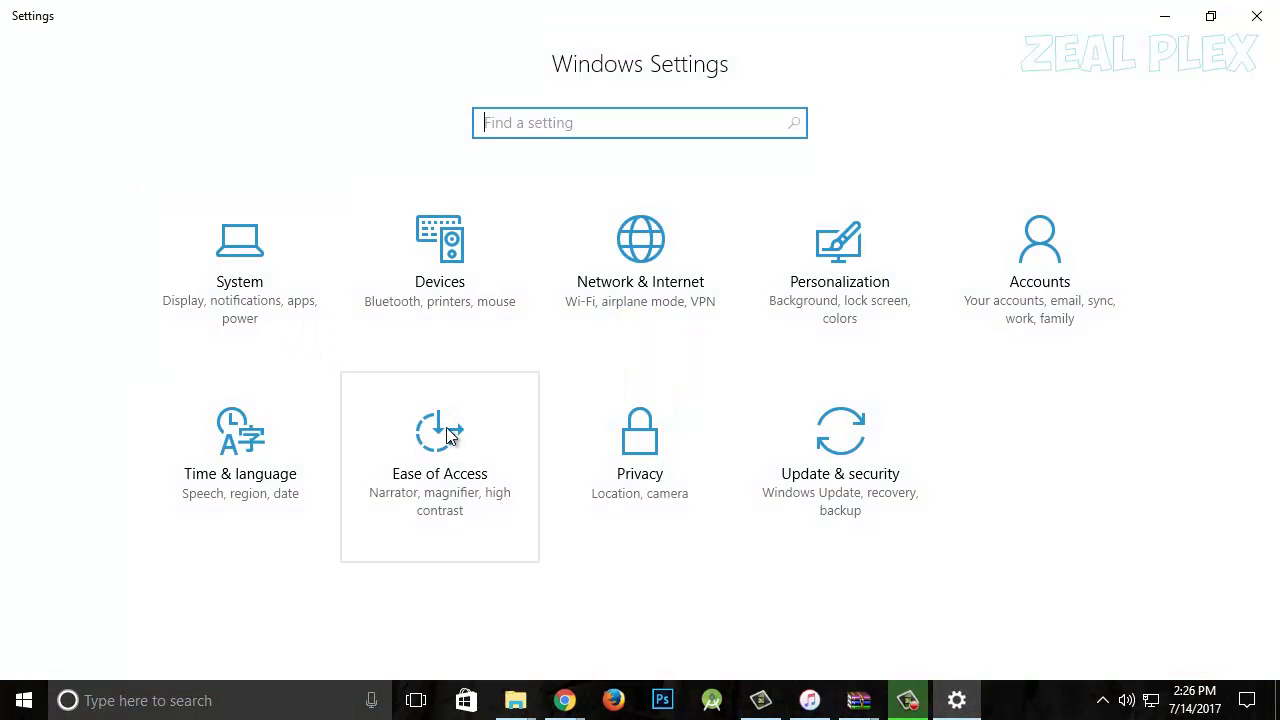
left_click(883, 268)
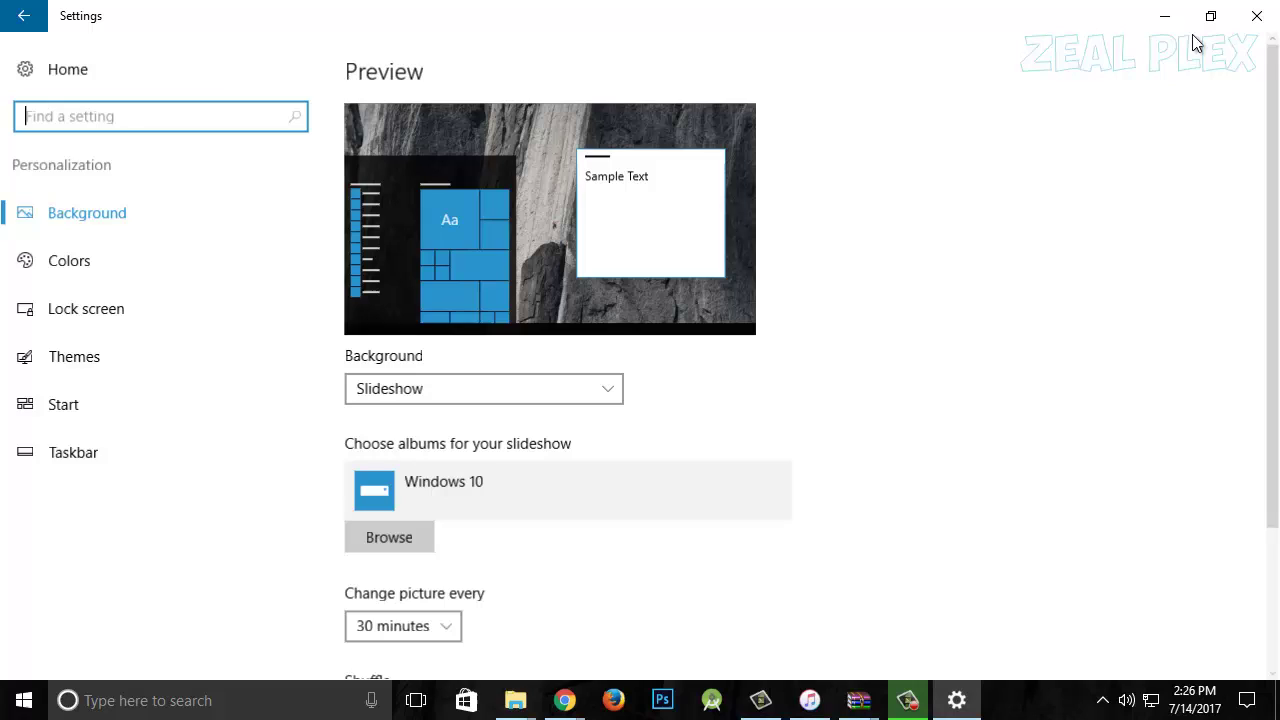
left_click(153, 357)
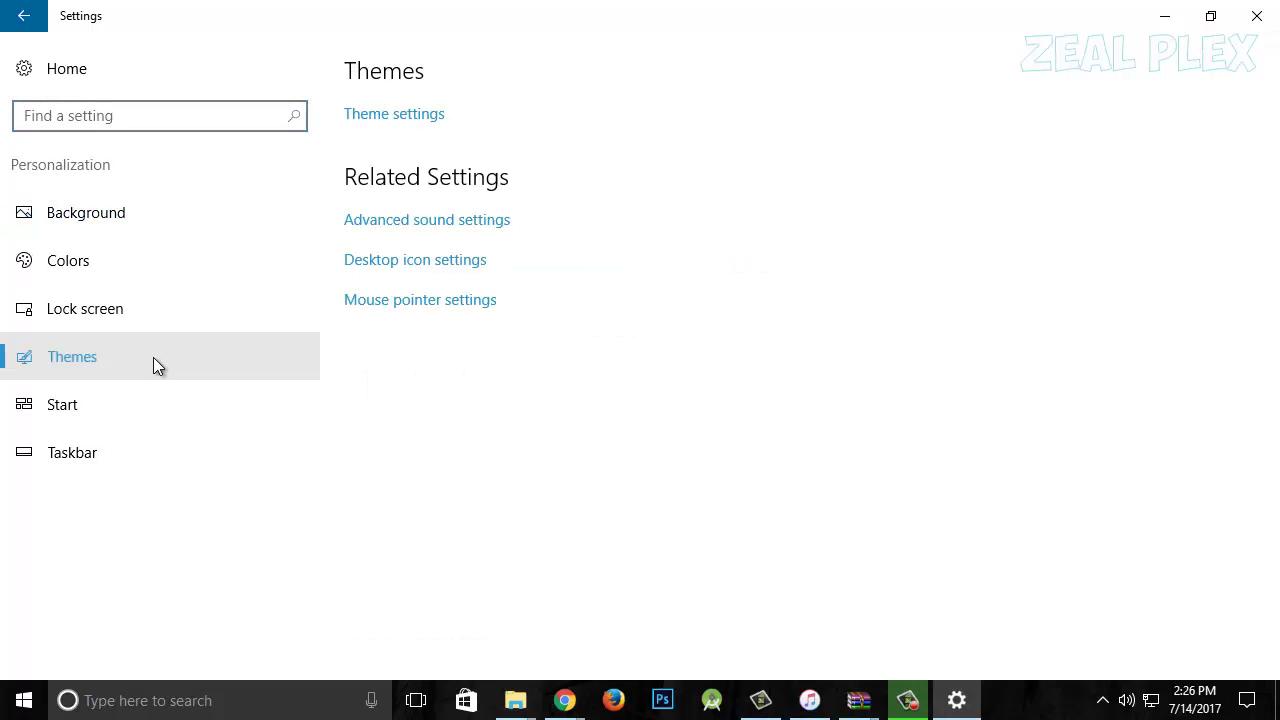
- Apply the installed Seda theme from the theme settings, close the Personalization window and minimize Settings
left_click(391, 114)
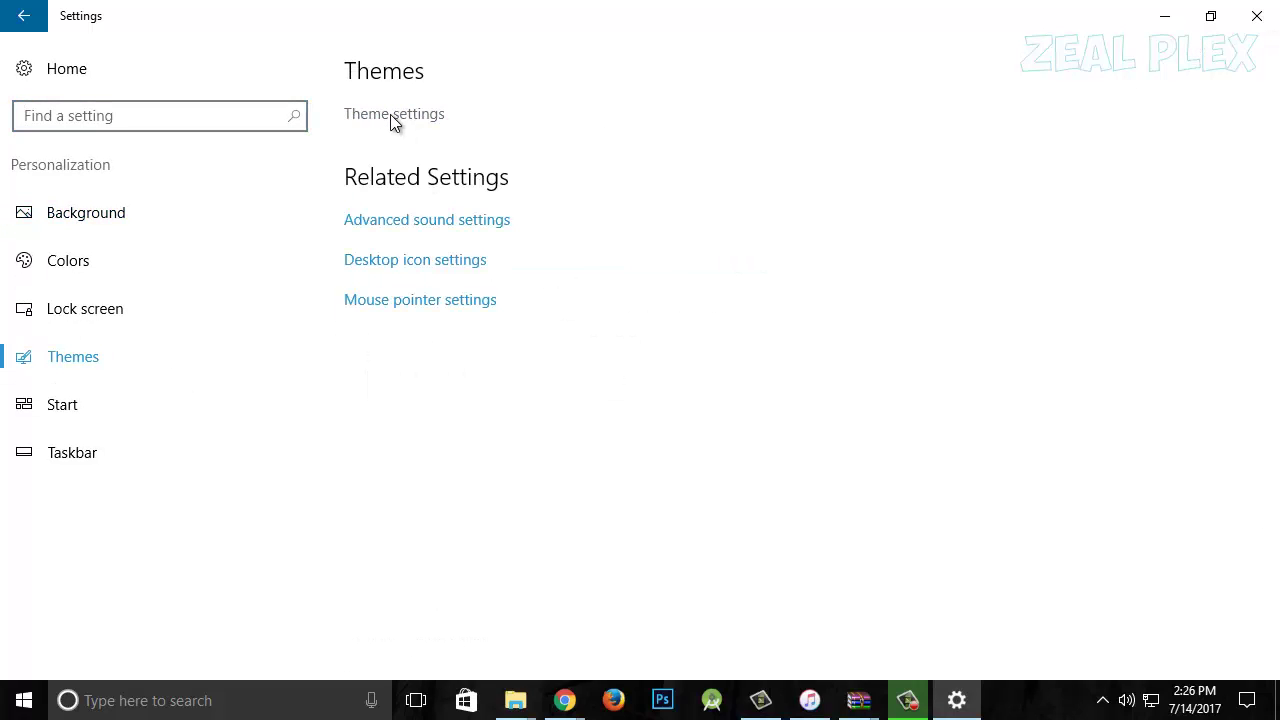
scroll(600, 380, "down", 3)
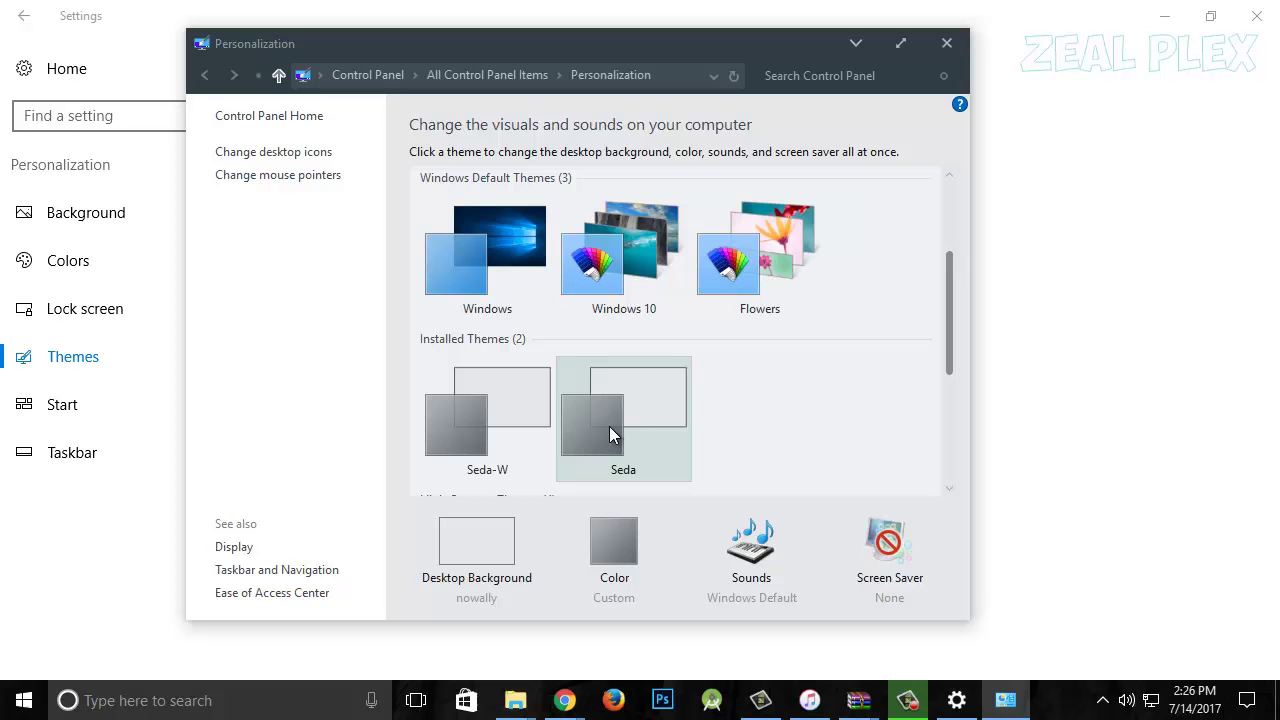
left_click(945, 45)
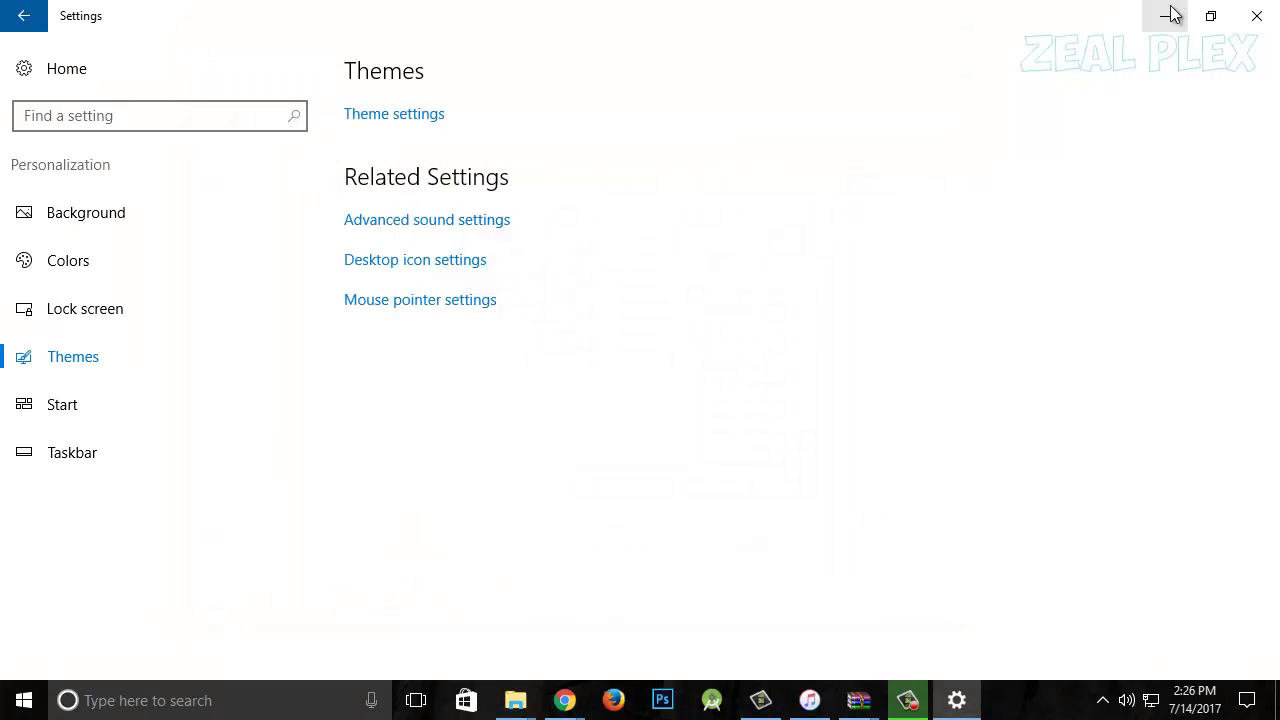
left_click(1165, 16)
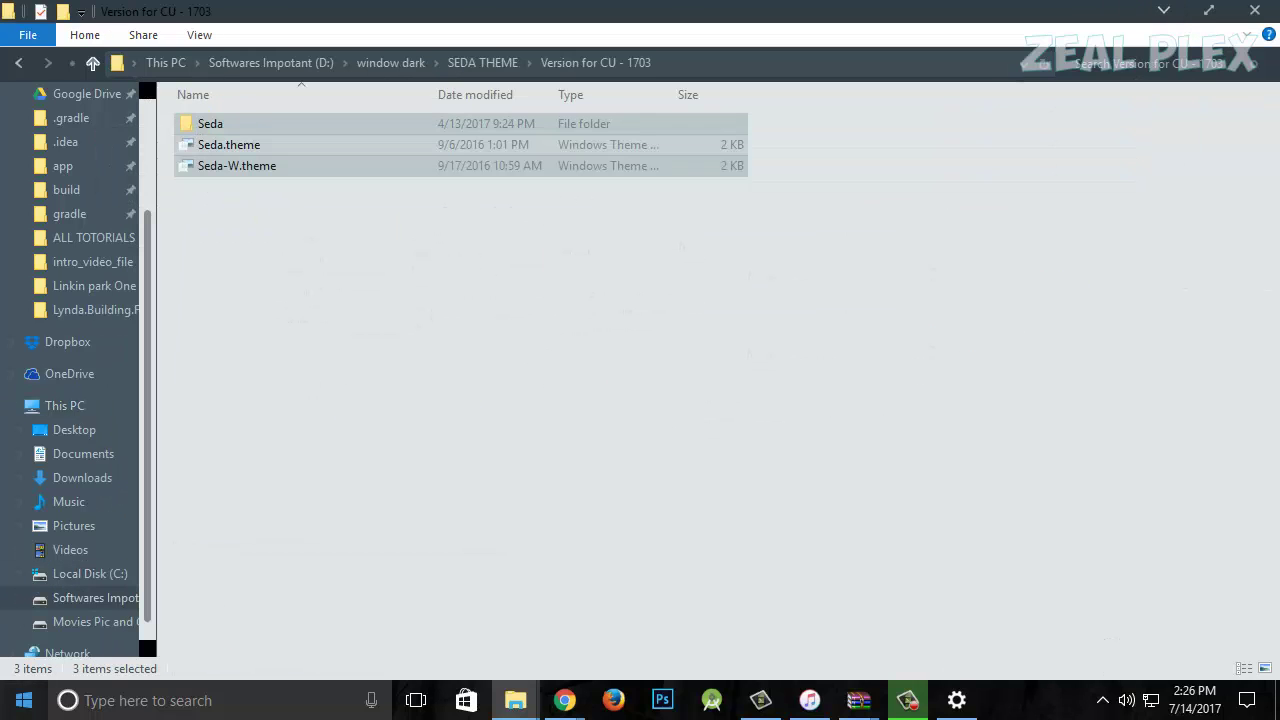
- Examine the theme's look in a new This PC window by browsing the Movies Pic and Games (E:) drive, and close it
key("super")
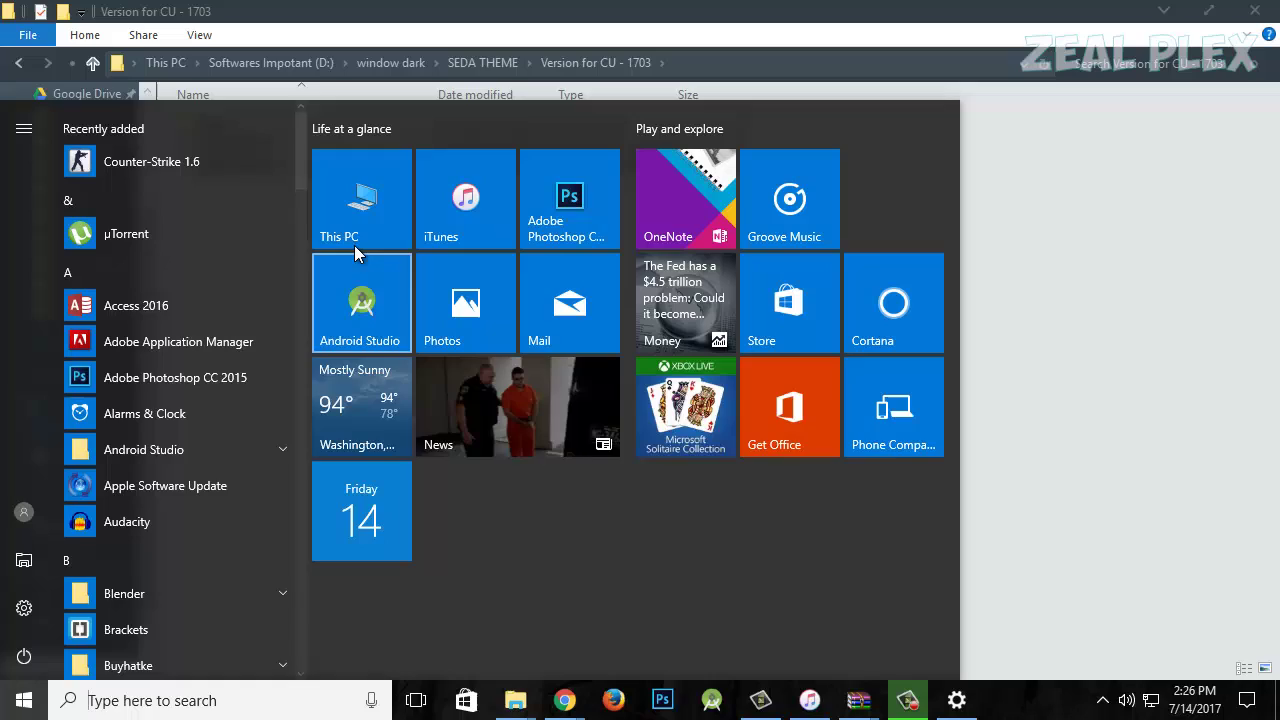
left_click(370, 232)
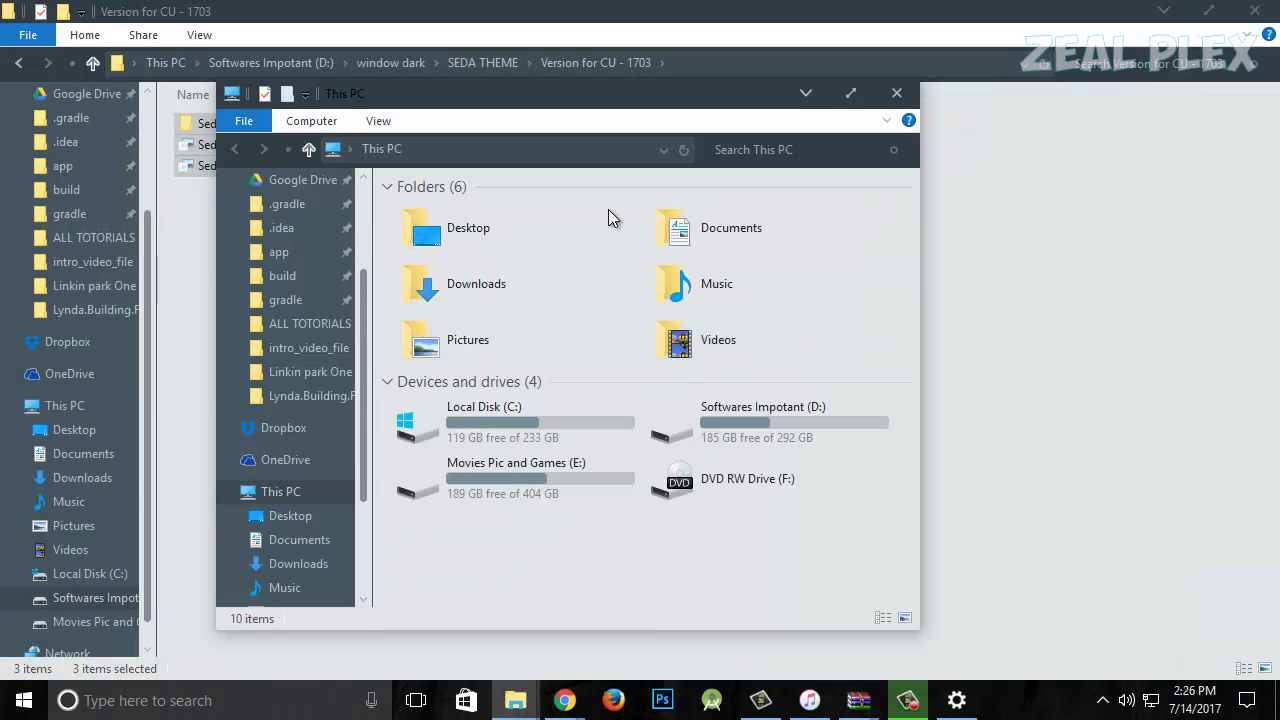
double_click(493, 489)
left_click(703, 349)
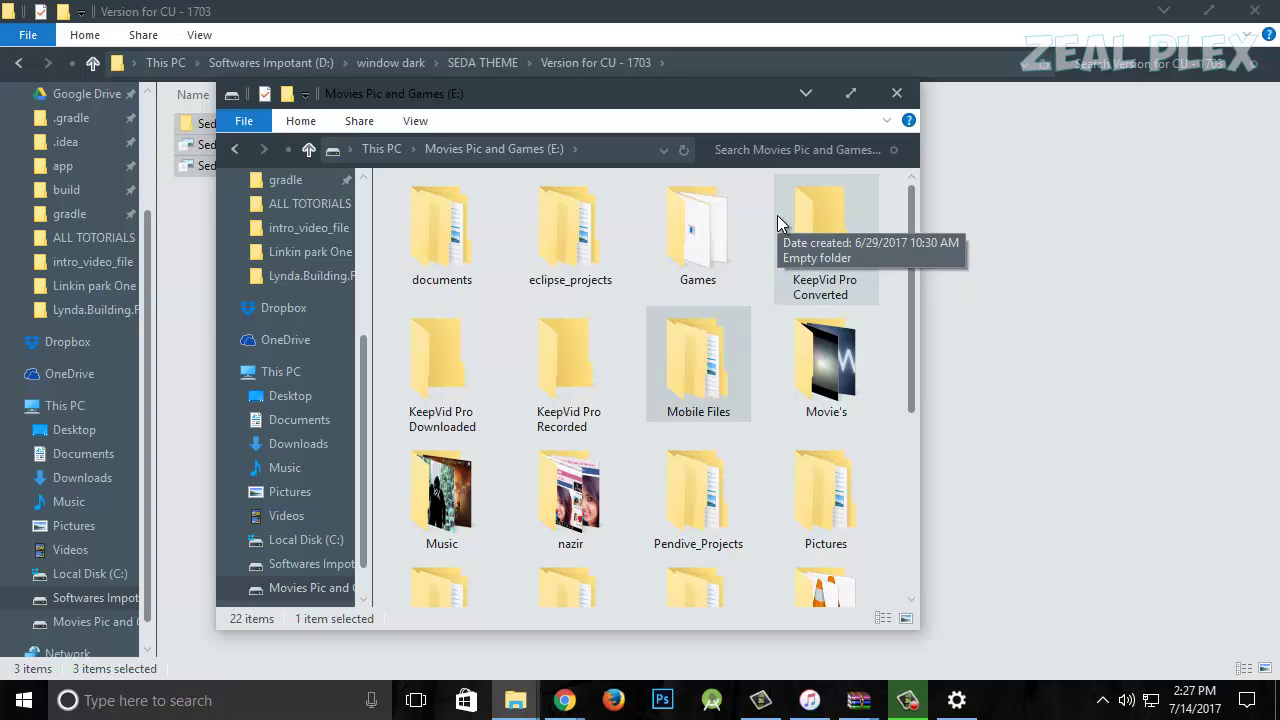
left_click(896, 93)
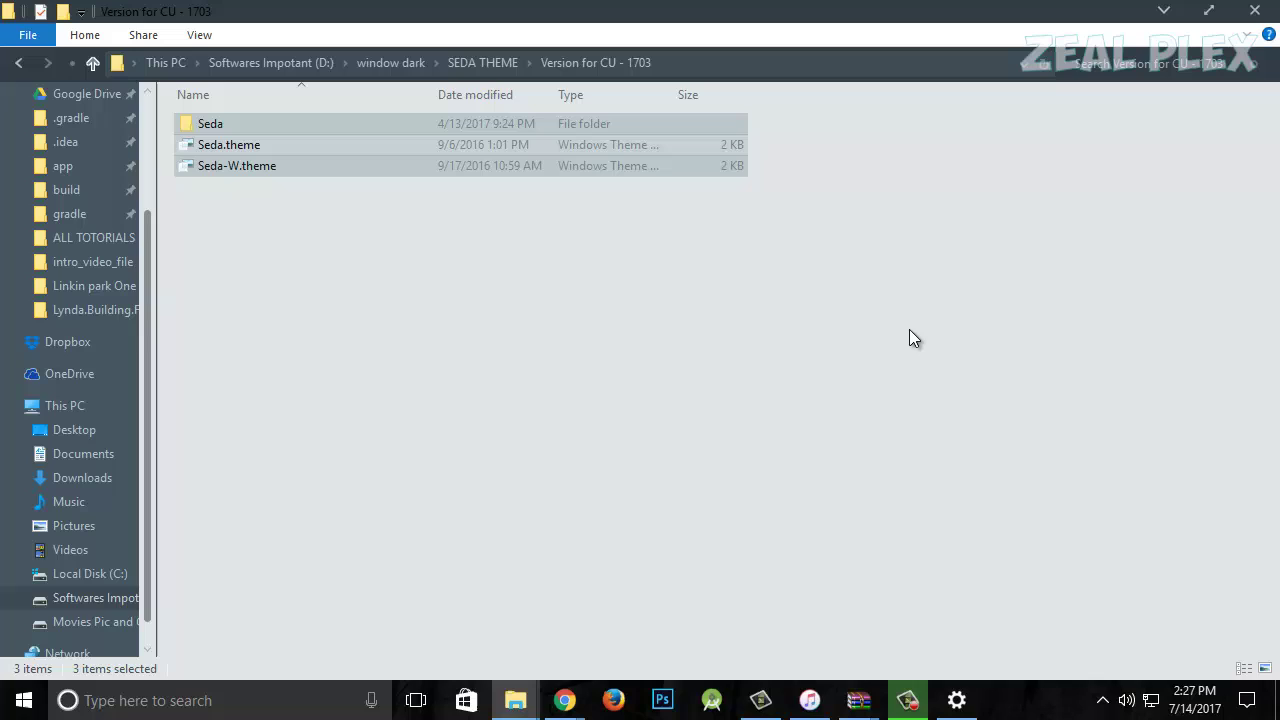